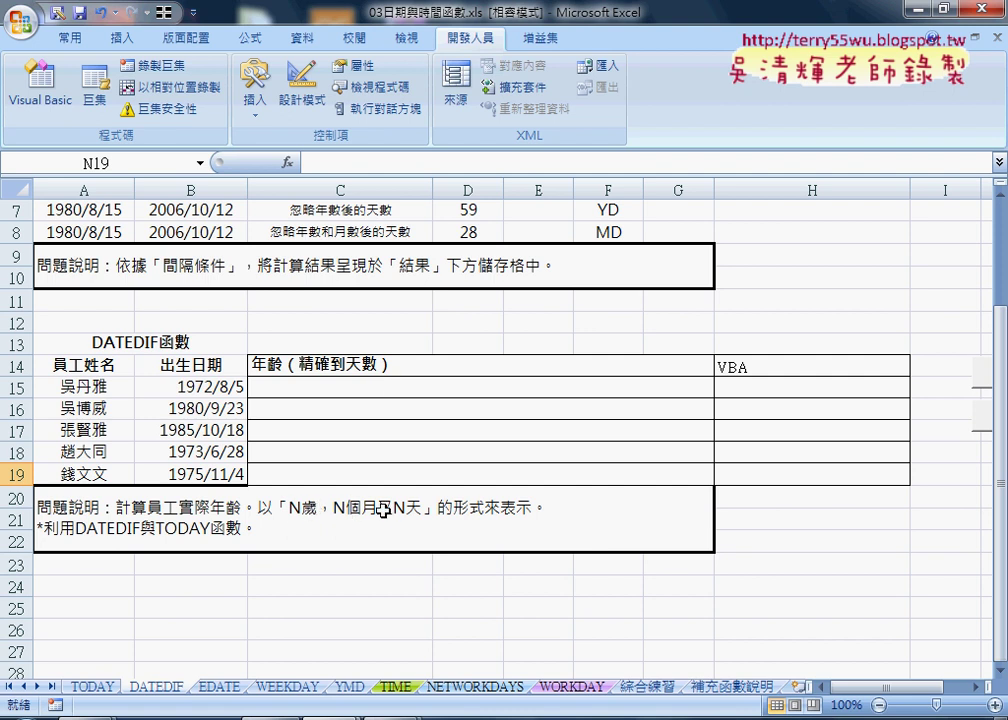
Step: Review the Y, YM and MD interval codes listed in F3, F6 and F8
click(392, 385)
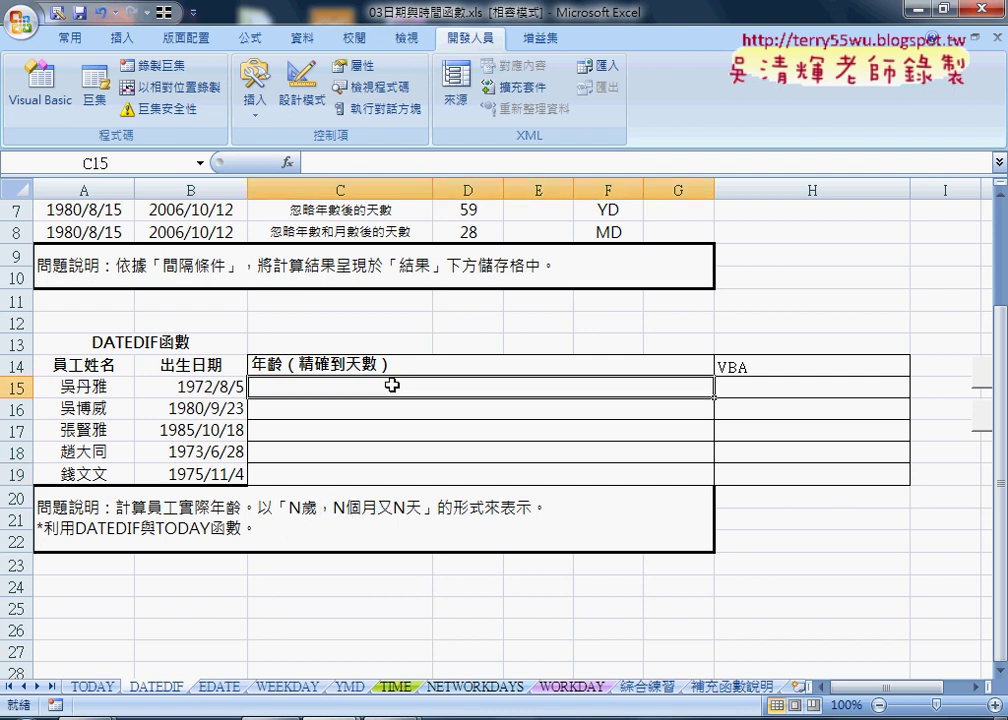
scroll(392, 385, up, 2)
click(603, 253)
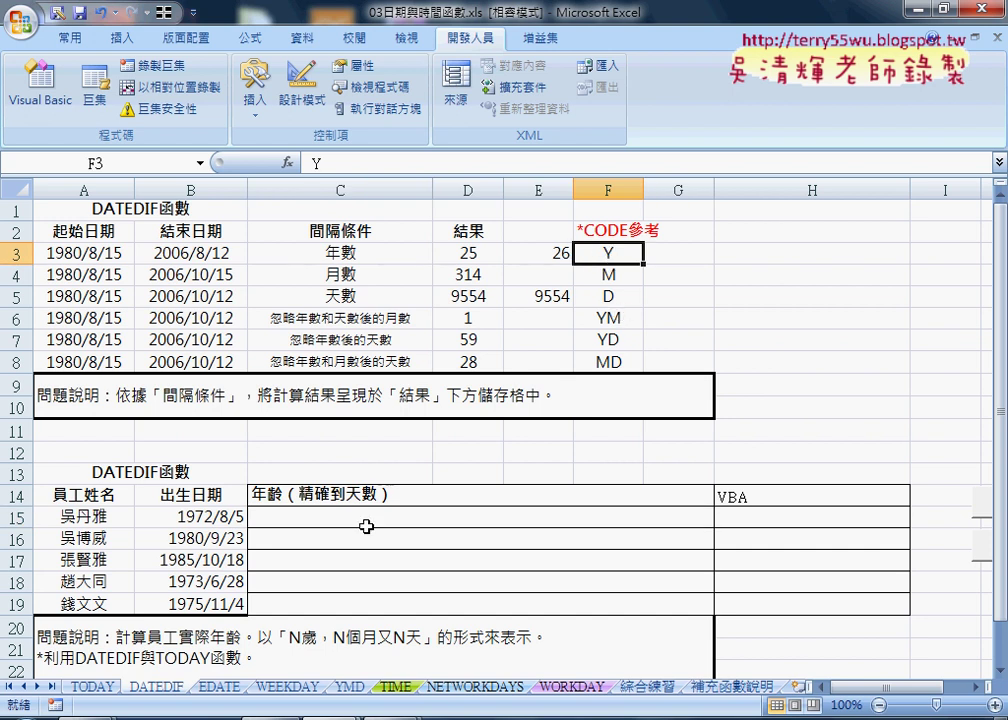
click(619, 319)
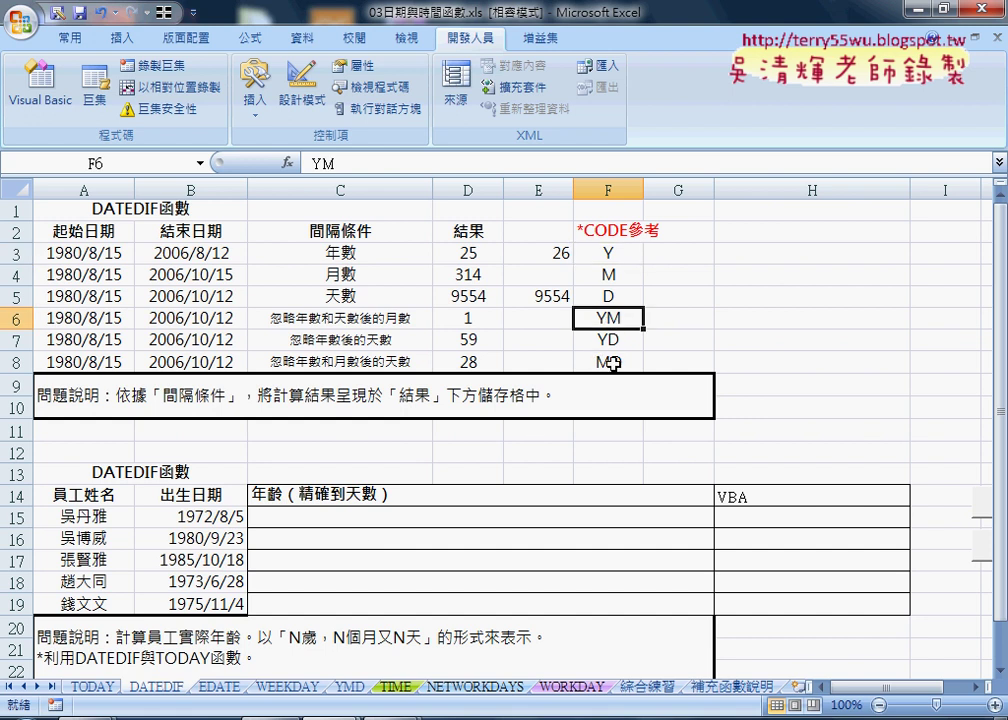
click(612, 362)
click(436, 517)
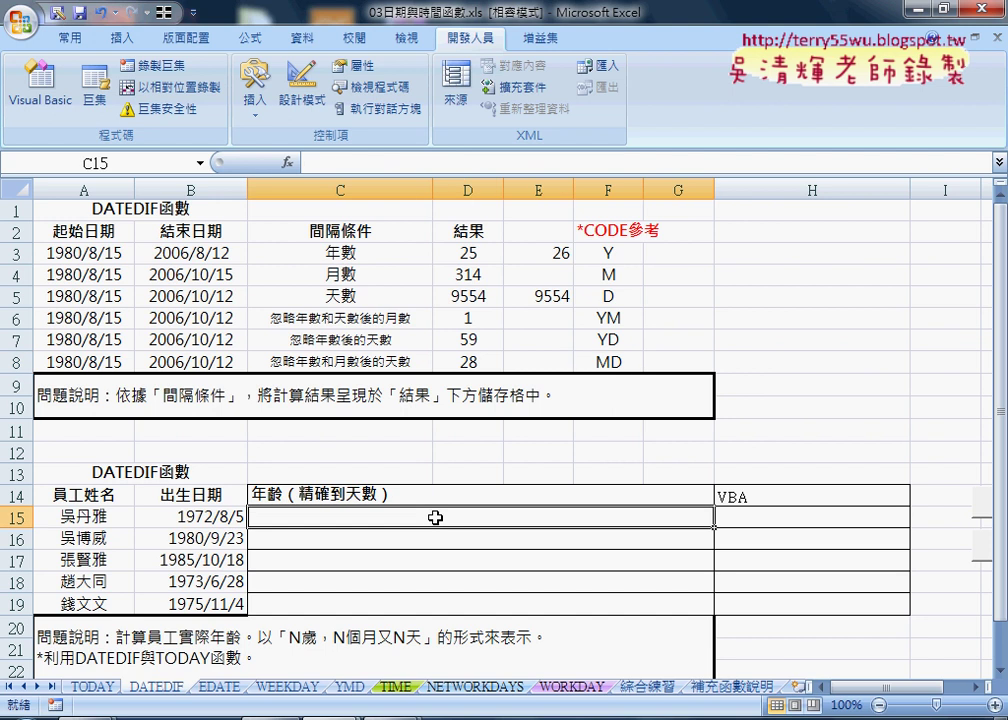
scroll(436, 517, down, 2)
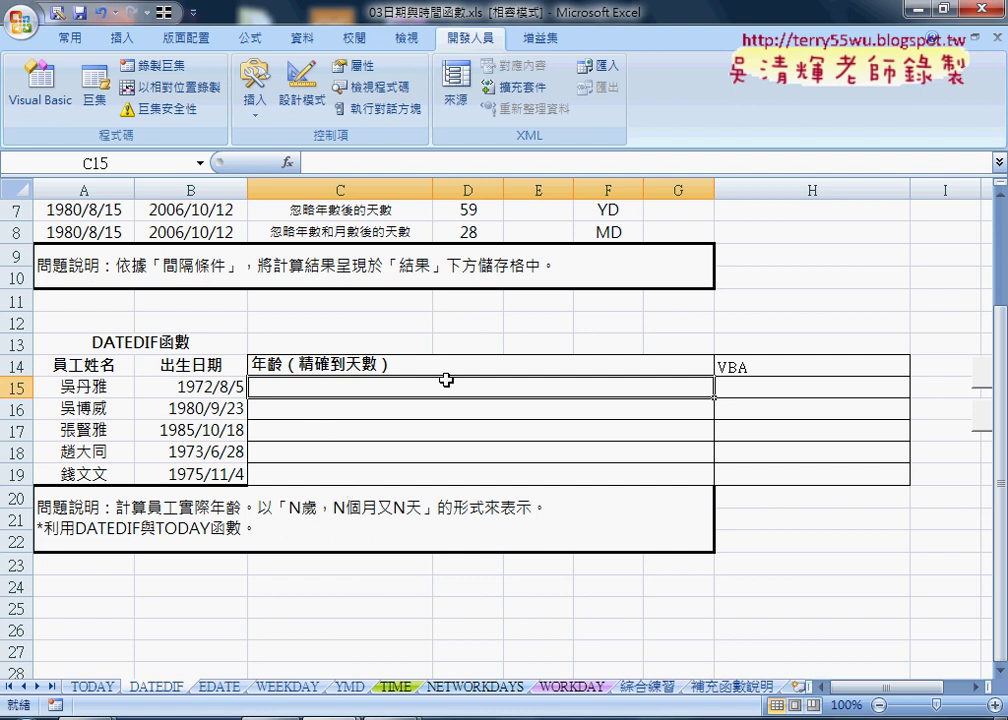
Step: Enter =DATEDIF(B15,TODAY(),"Y") in C15 so the first employee's age shows 46
click(317, 164)
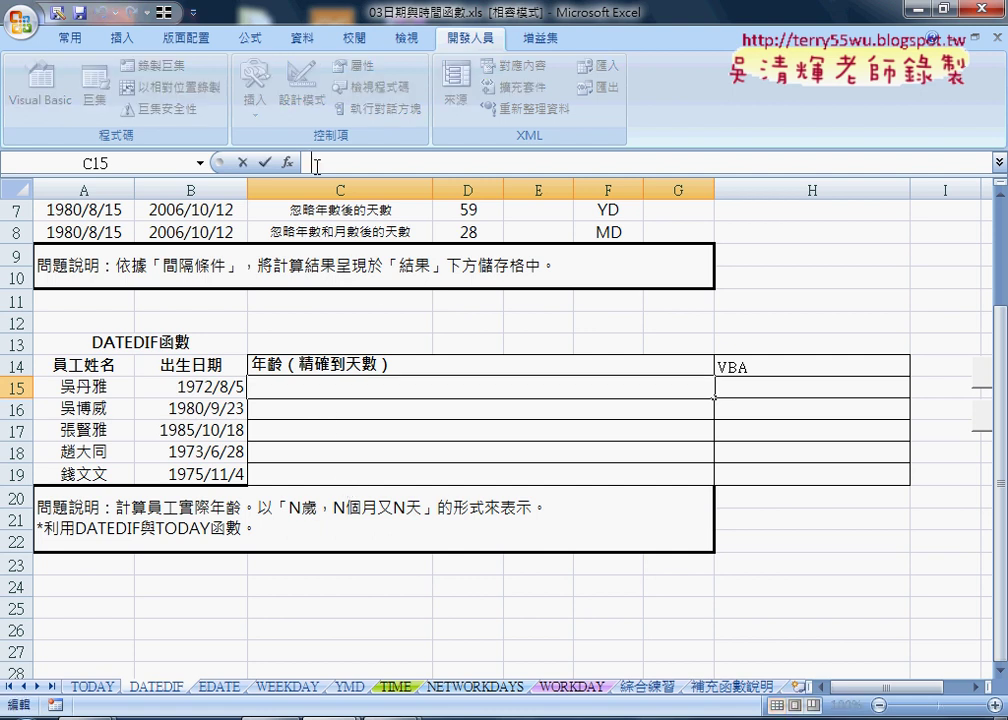
text(=)
text(d)
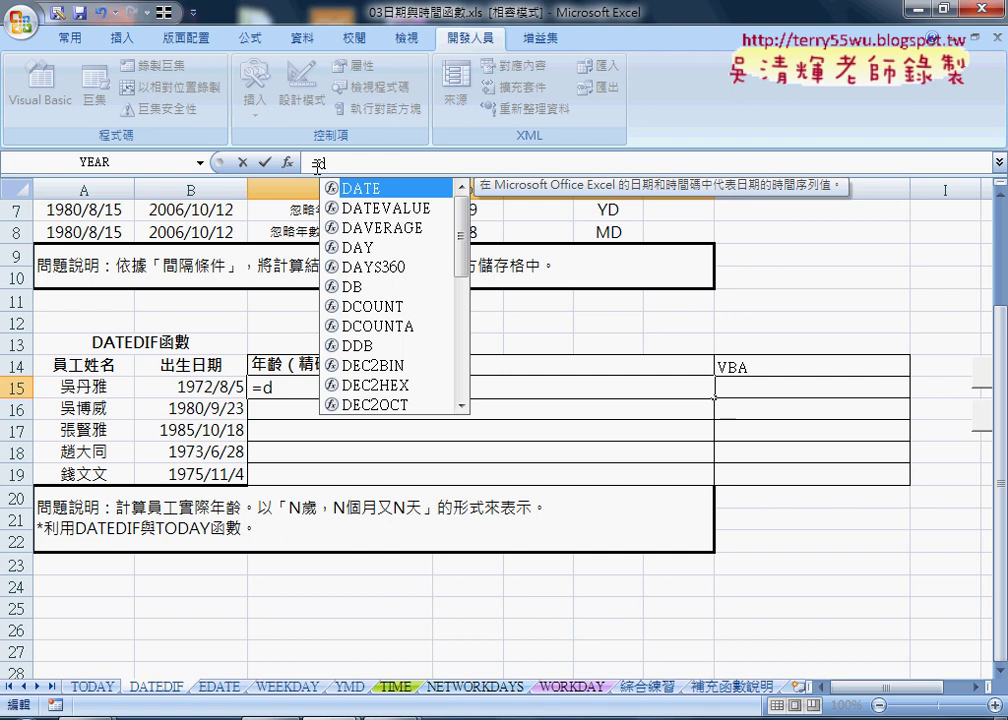
text(ated)
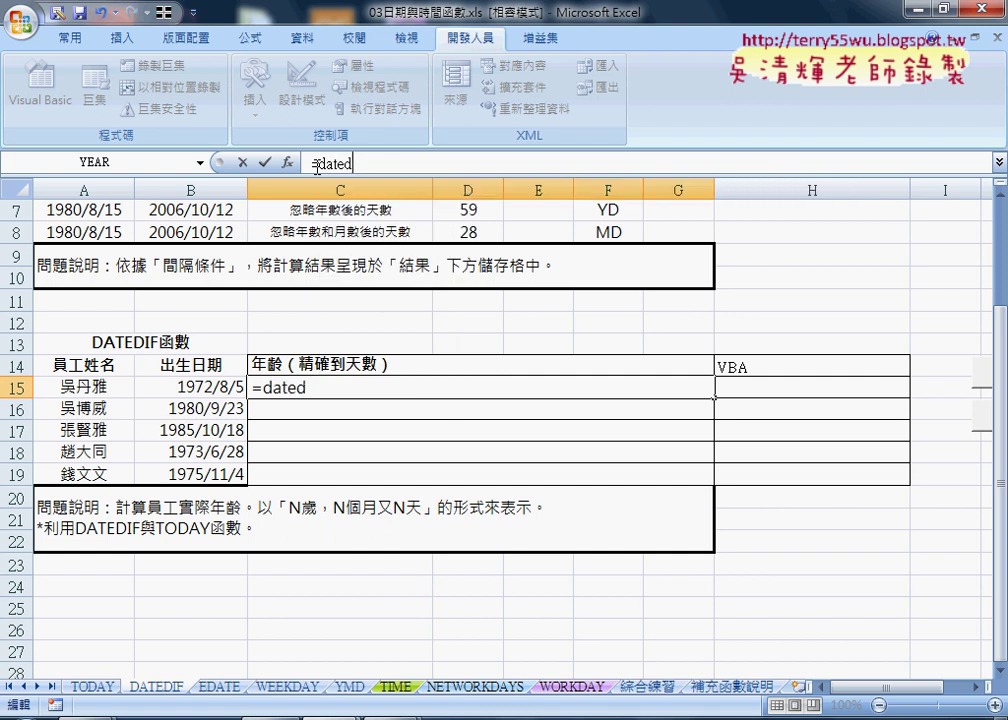
text(if)
text(()
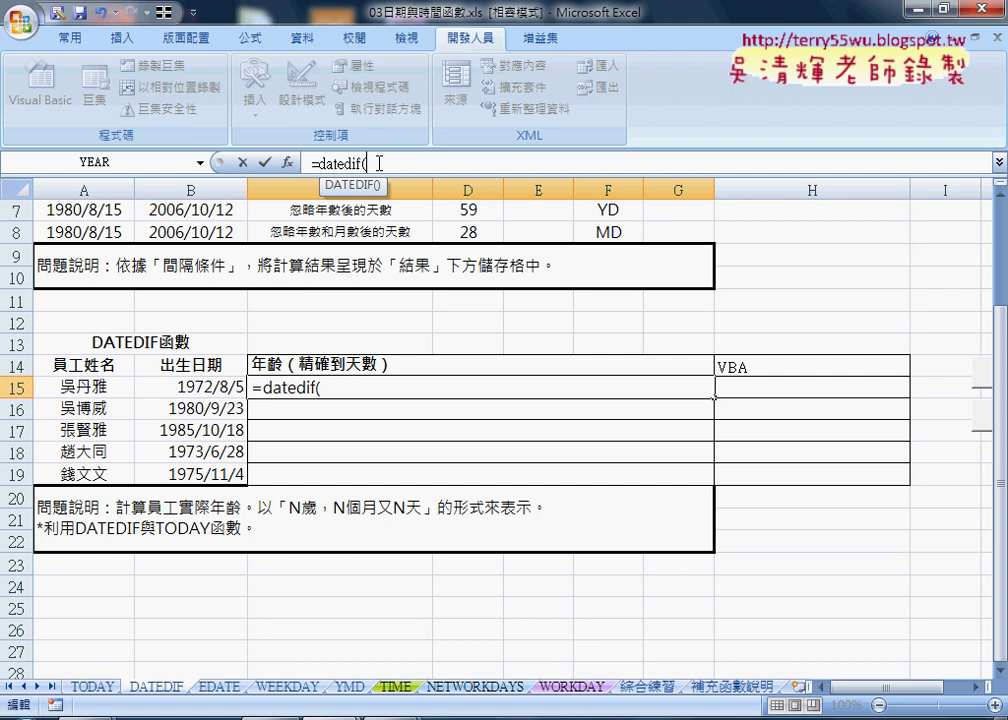
click(207, 385)
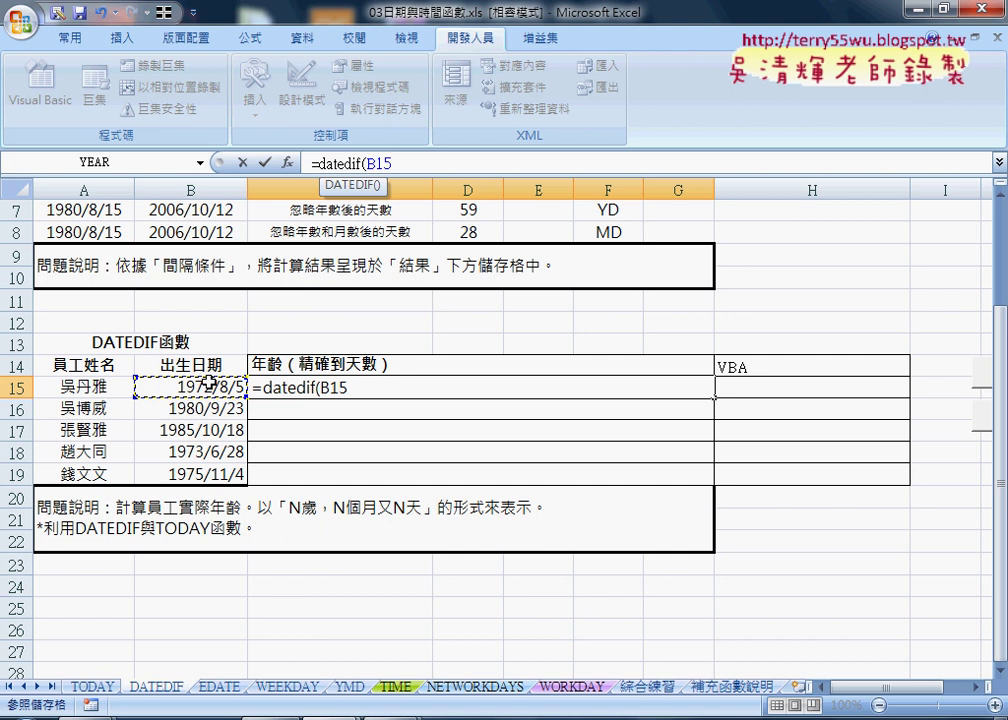
text(,)
text(t)
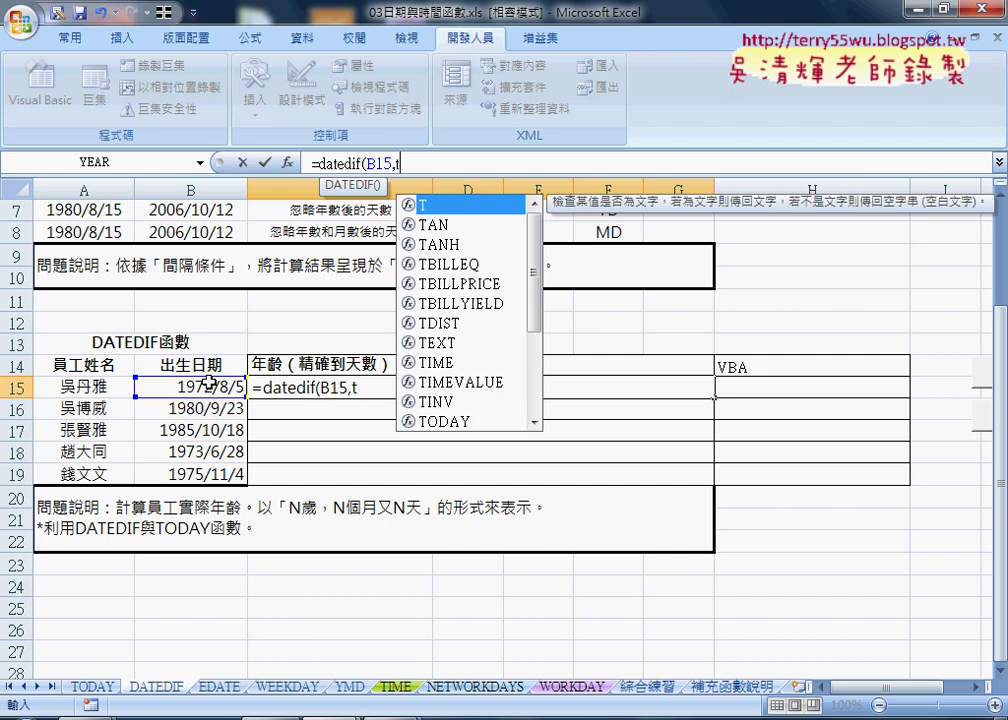
text(oda)
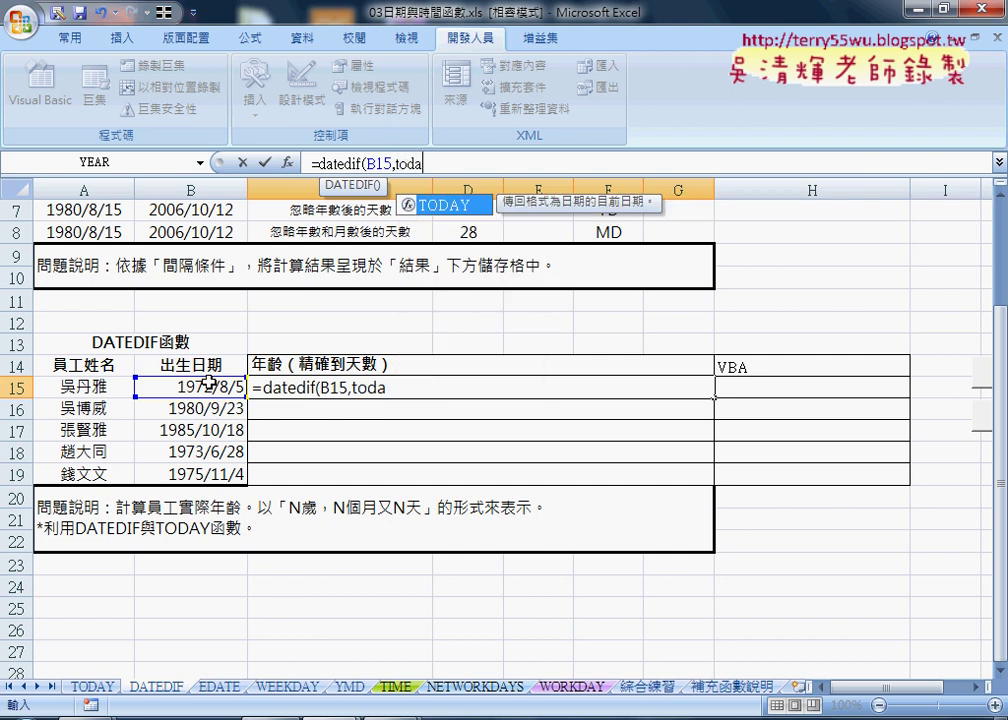
text(y)
text(())
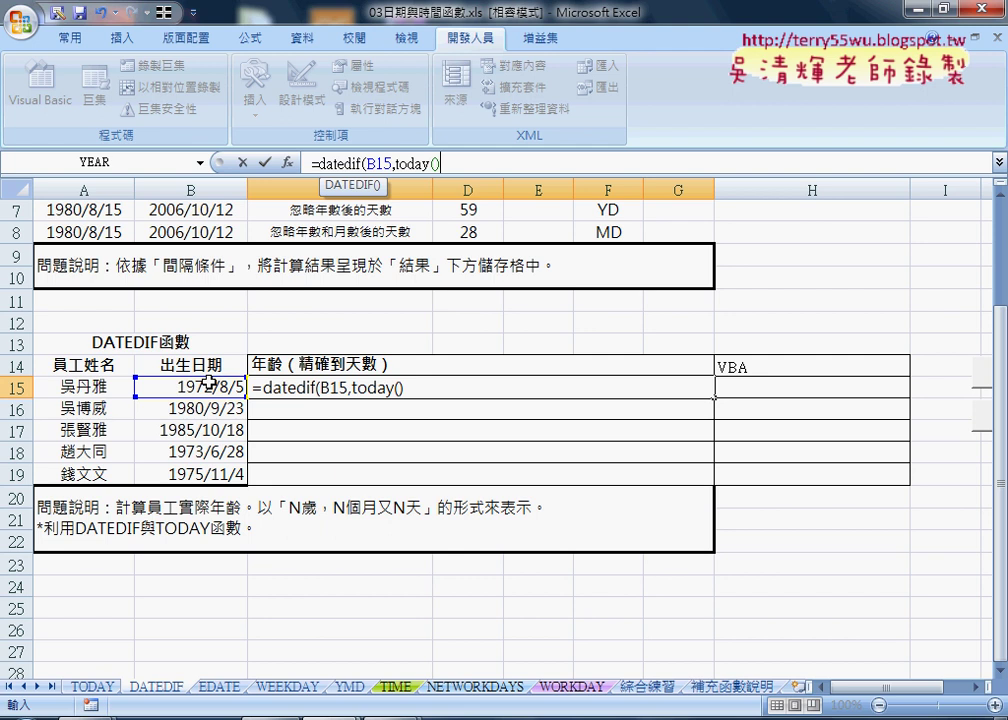
text(,)
text("Y")
text())
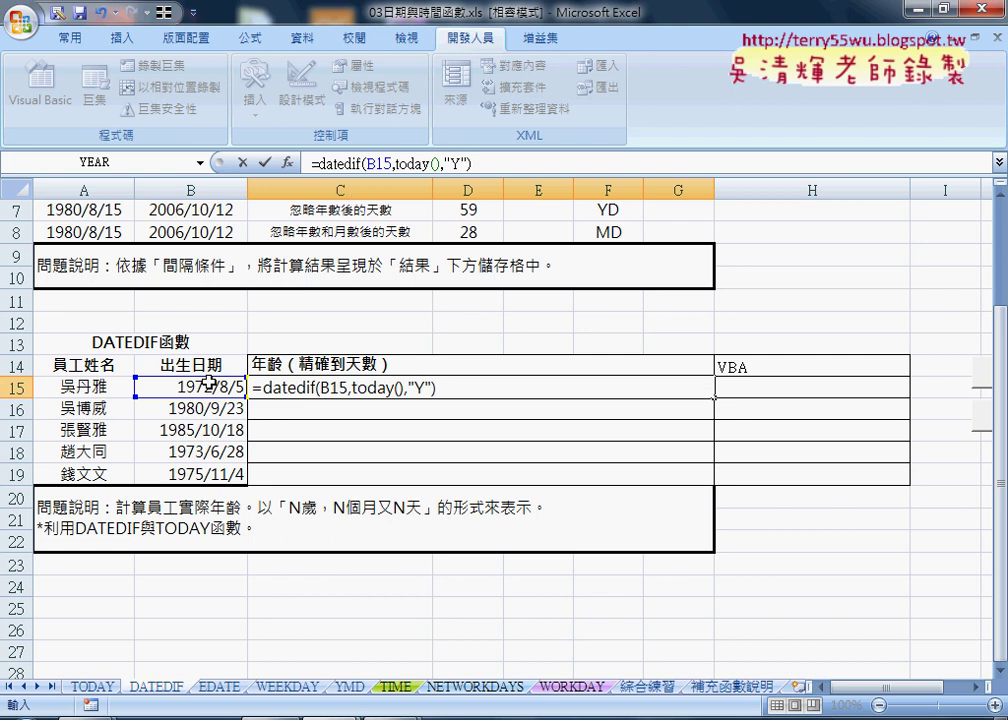
key(Return)
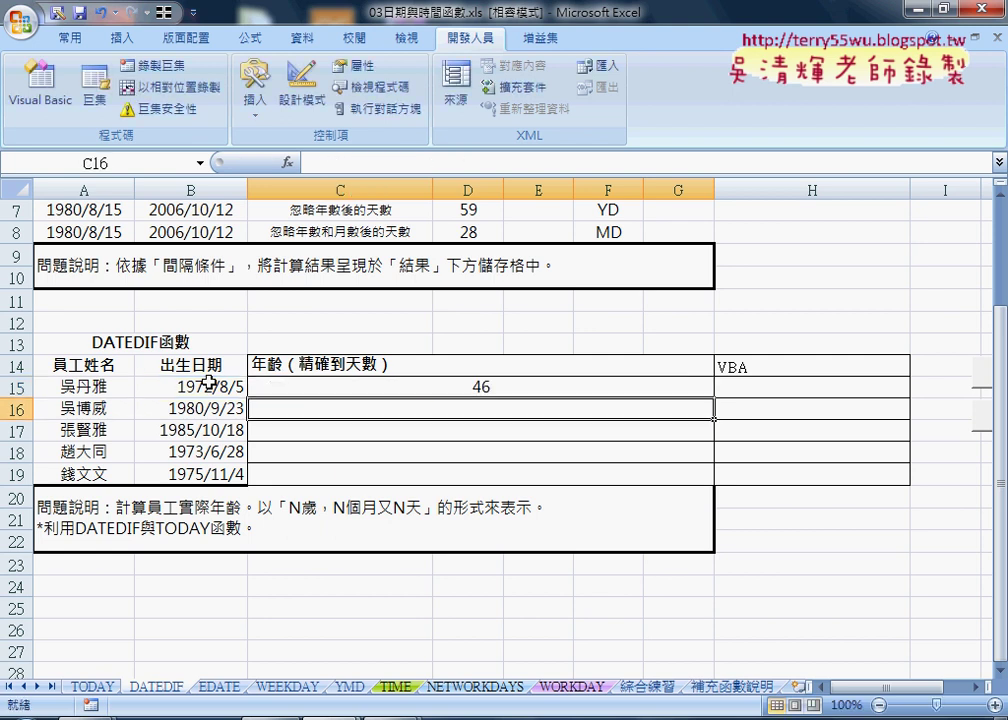
click(459, 387)
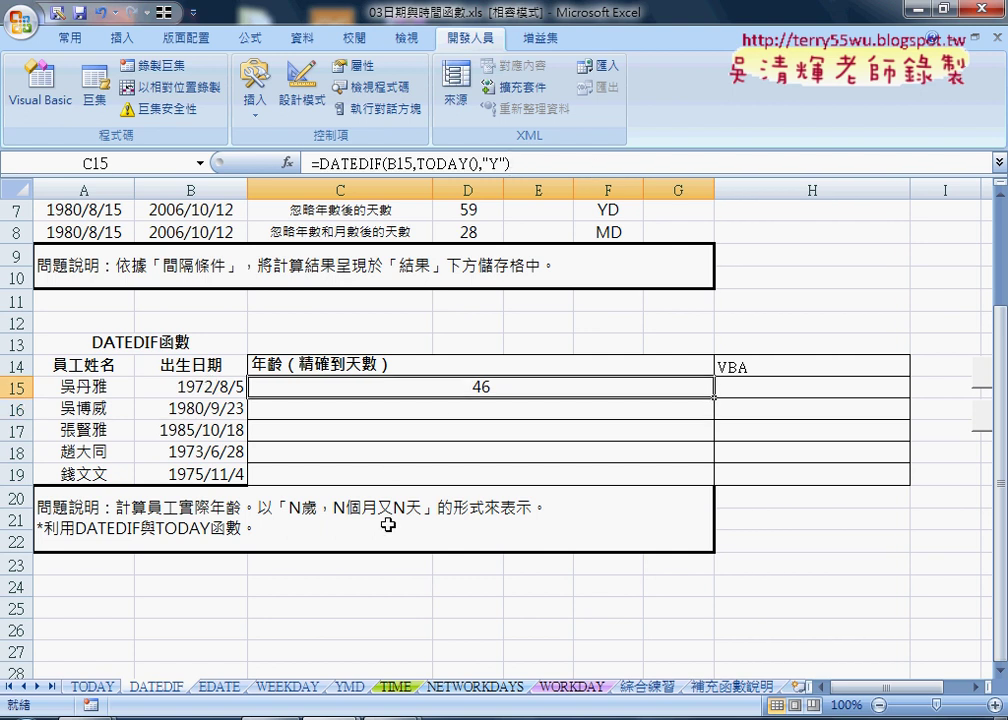
Step: Highlight the 歲，N個月又N天 output pattern in the A20 task description
double_click(305, 510)
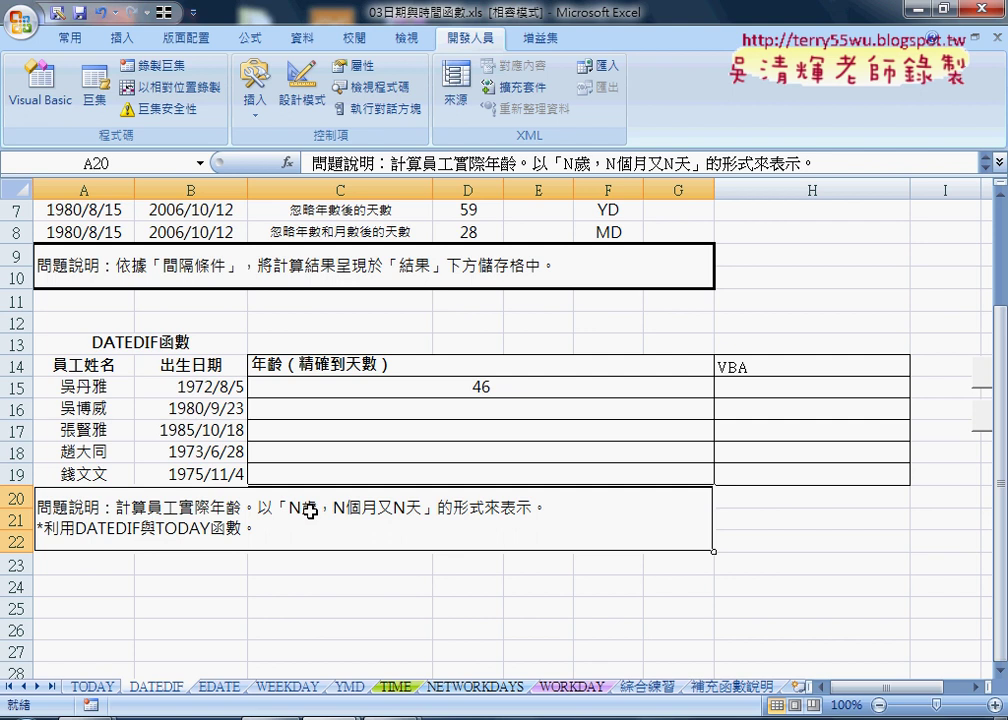
mouse_move(302, 510)
mouse_down()
mouse_move(362, 511)
mouse_move(376, 500)
mouse_up()
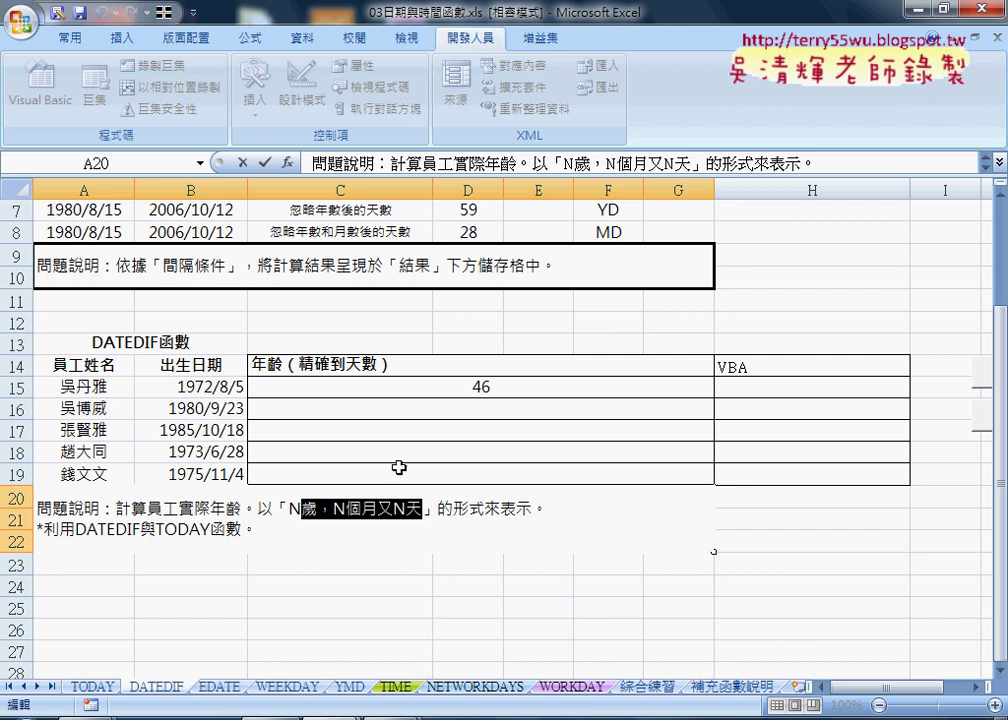
click(481, 387)
Step: Append &"歲，N個月又N天" to the C15 DATEDIF formula
click(555, 163)
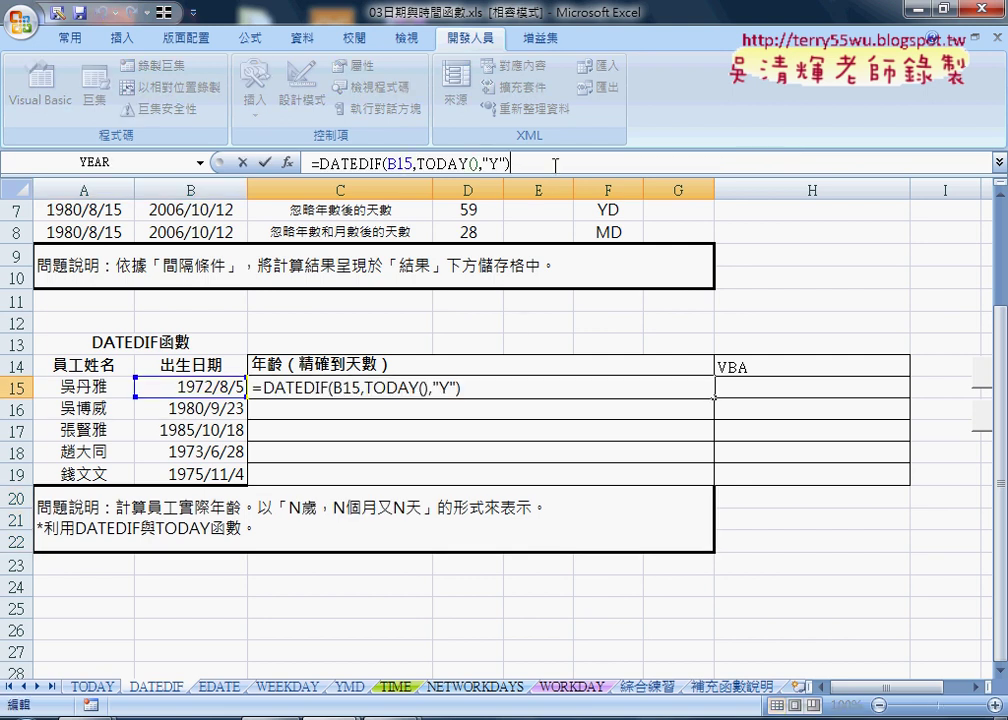
text(&)
text("")
key(Left)
text(歲，N個月又N天)
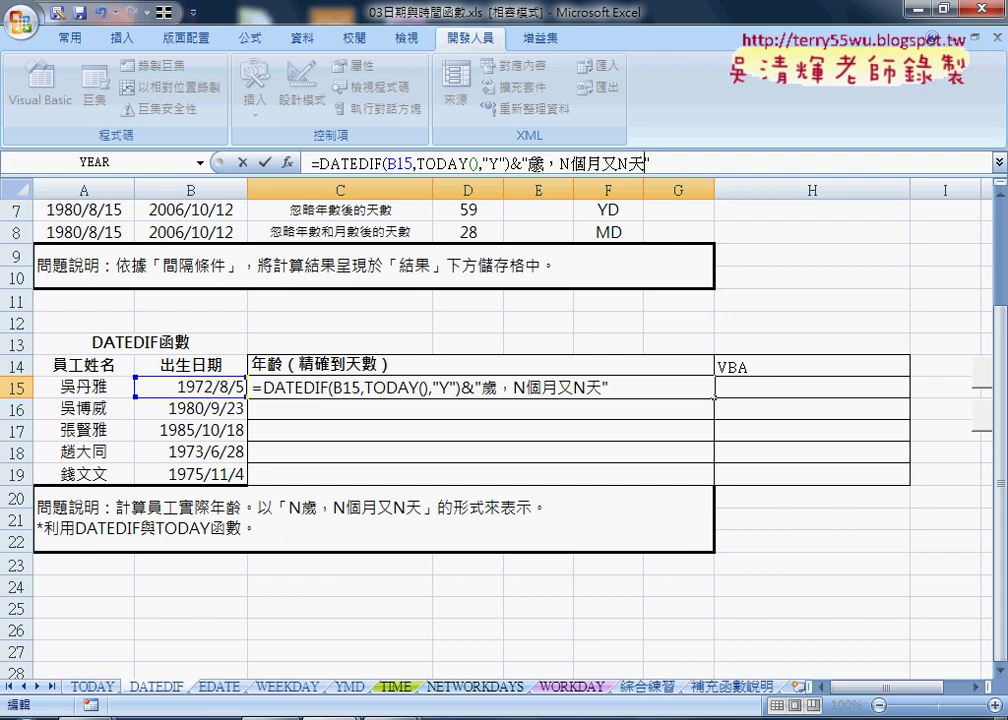
drag(528, 163, 645, 163)
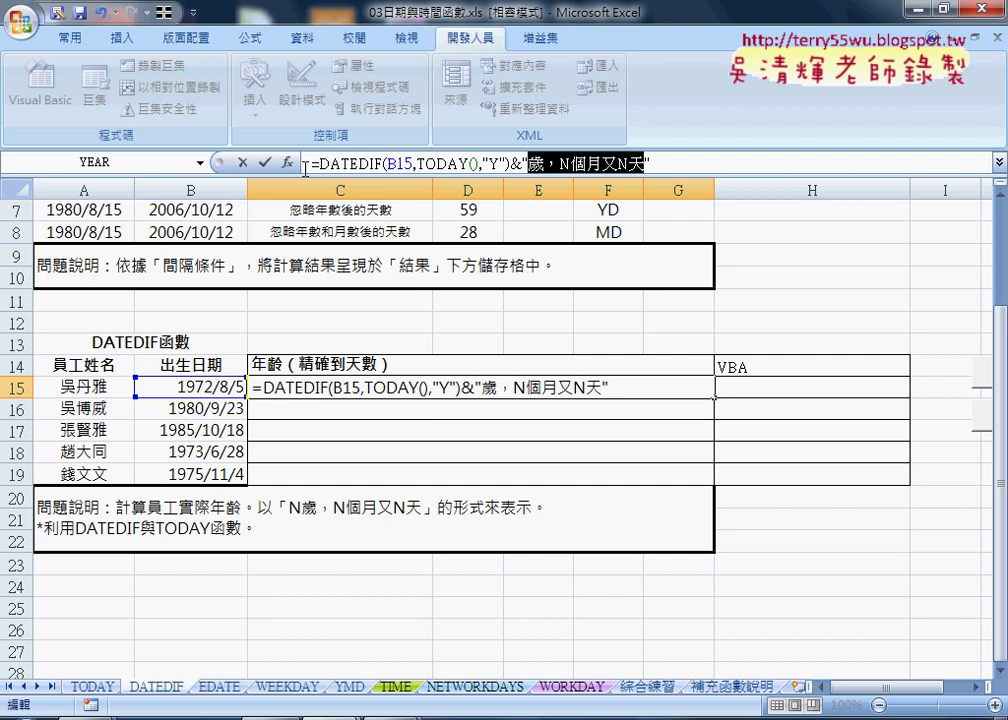
click(264, 162)
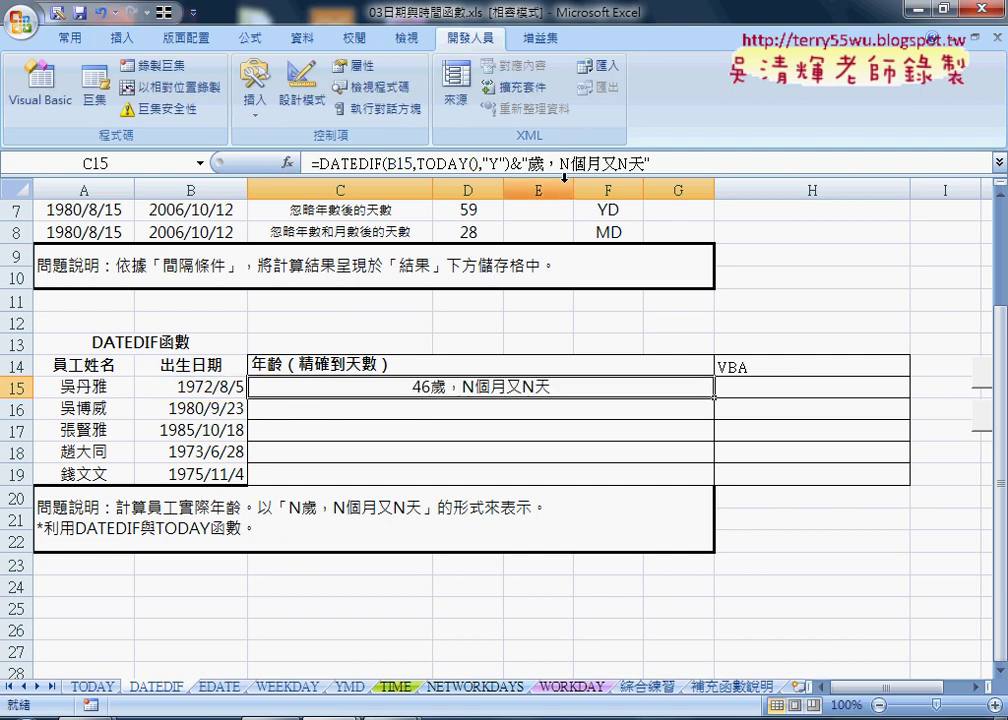
click(563, 162)
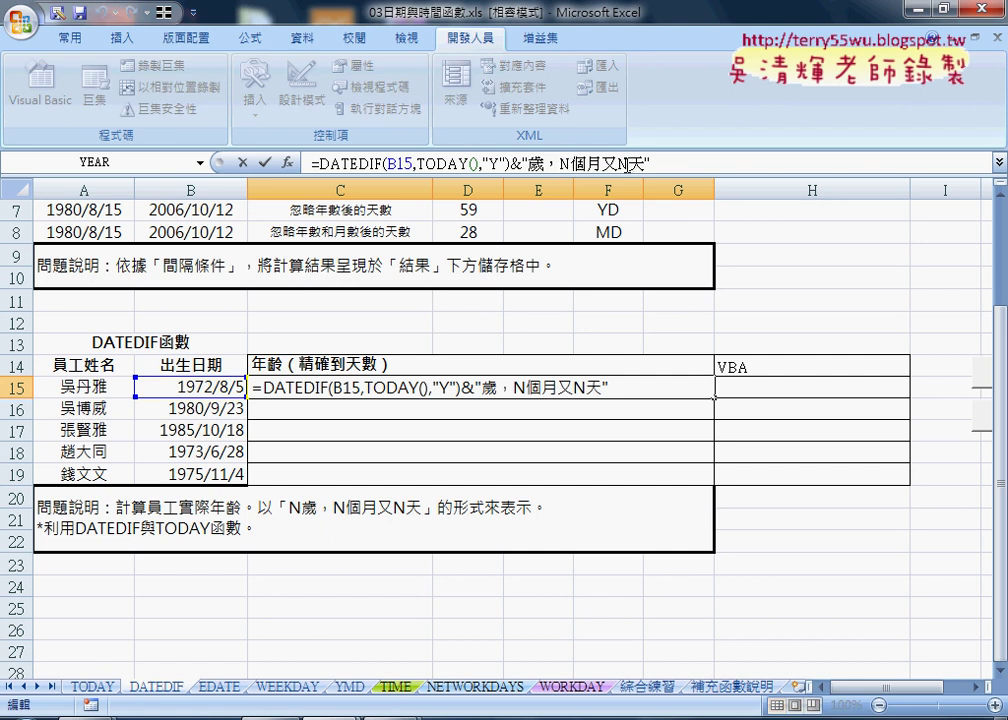
Step: Replace the first N with a copied DATEDIF using "YM" so C15 reads 46歲，3個月又N天
click(572, 166)
drag(557, 166, 569, 166)
drag(509, 164, 319, 164)
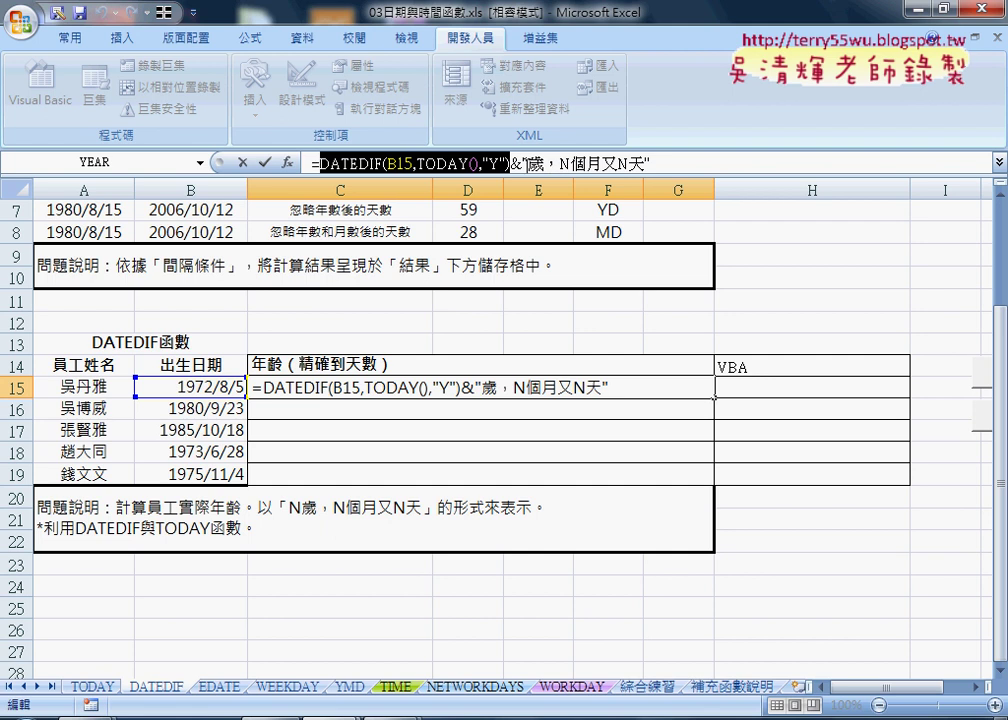
right_click(451, 163)
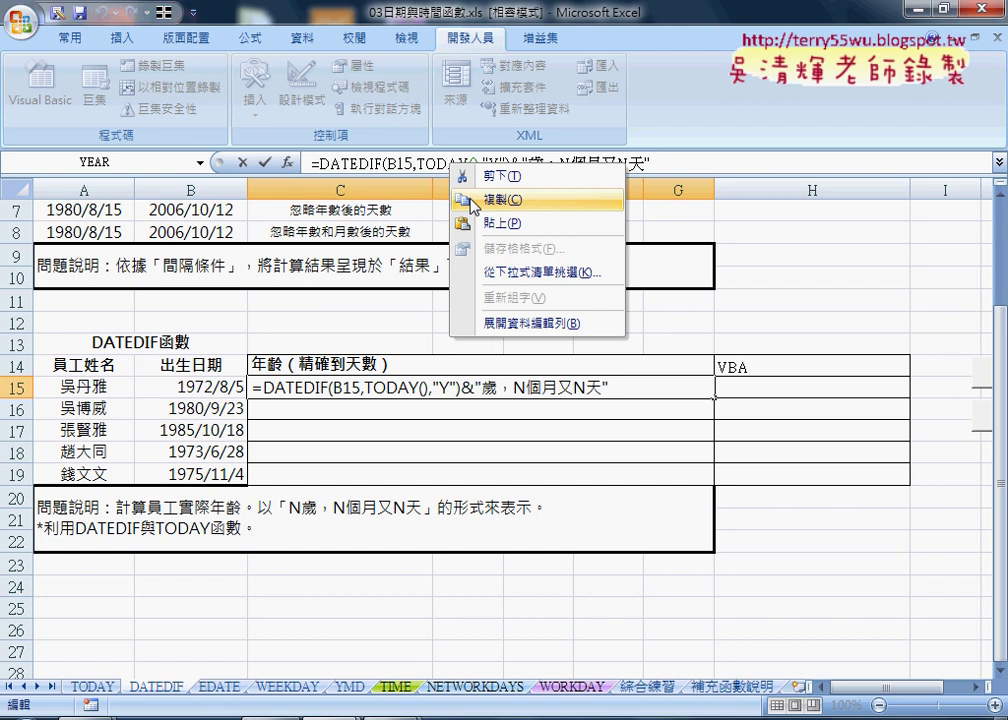
click(473, 205)
drag(557, 163, 656, 163)
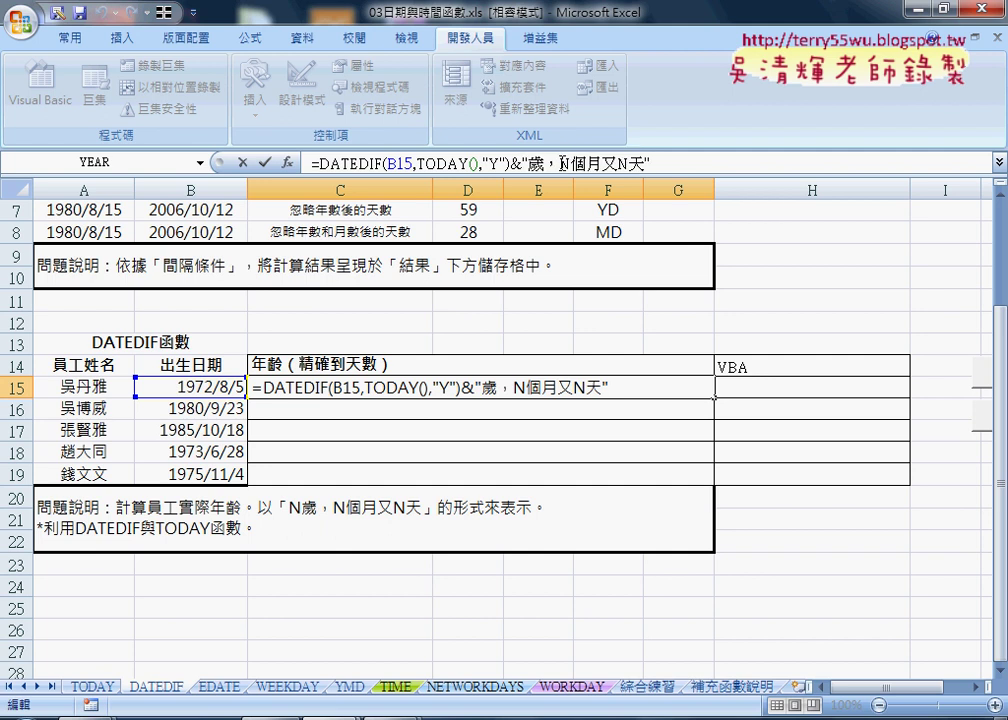
drag(559, 160, 571, 160)
text("歲，)
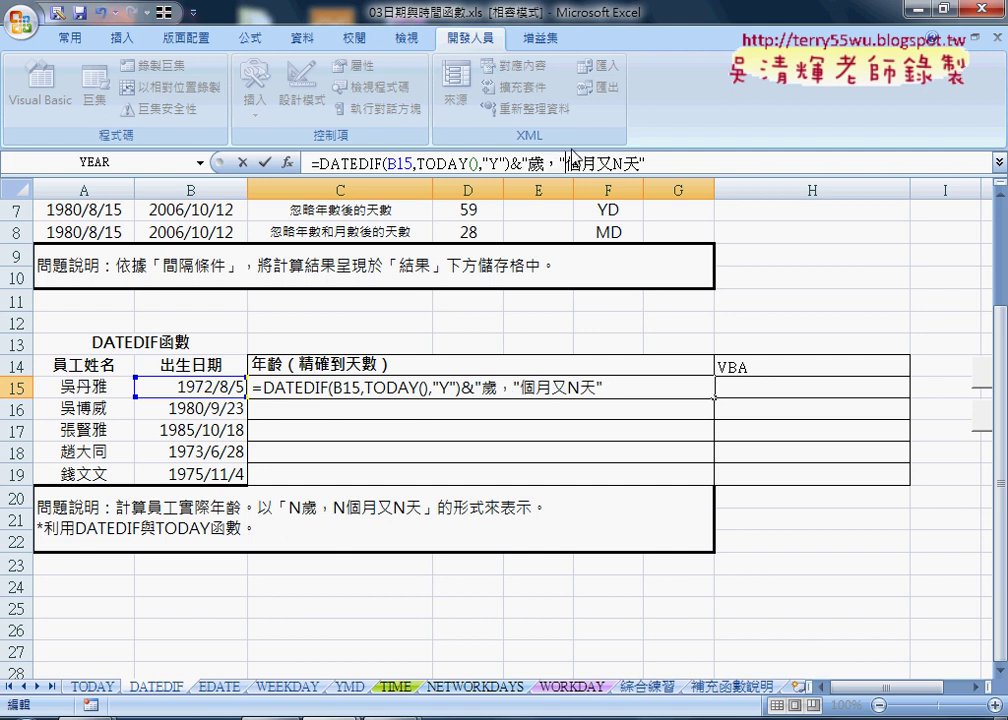
text(")
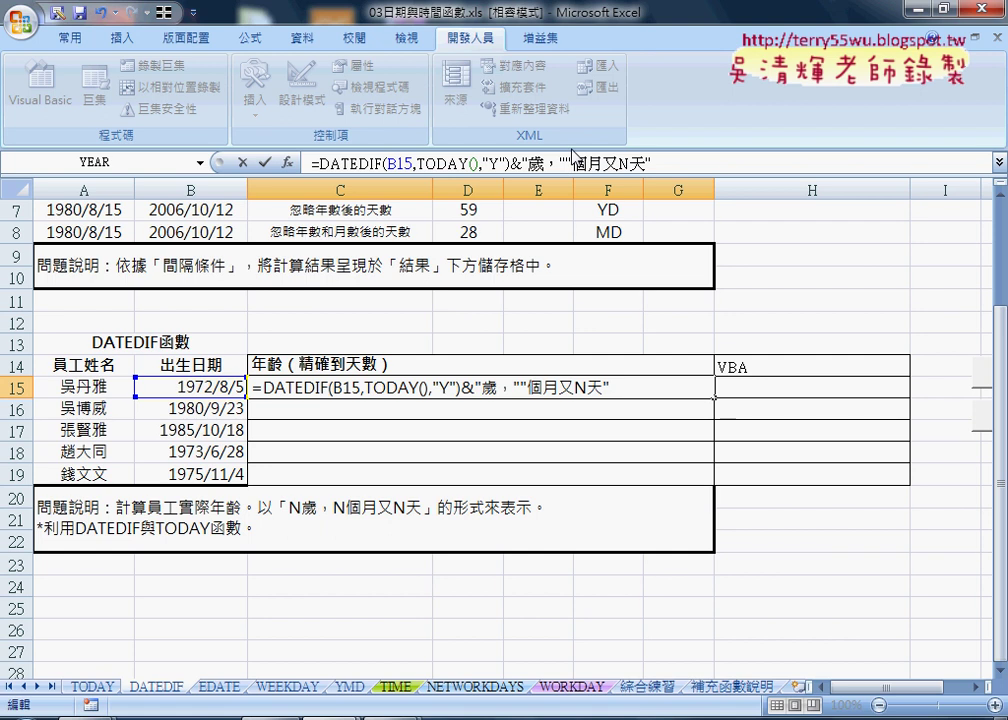
text(&)
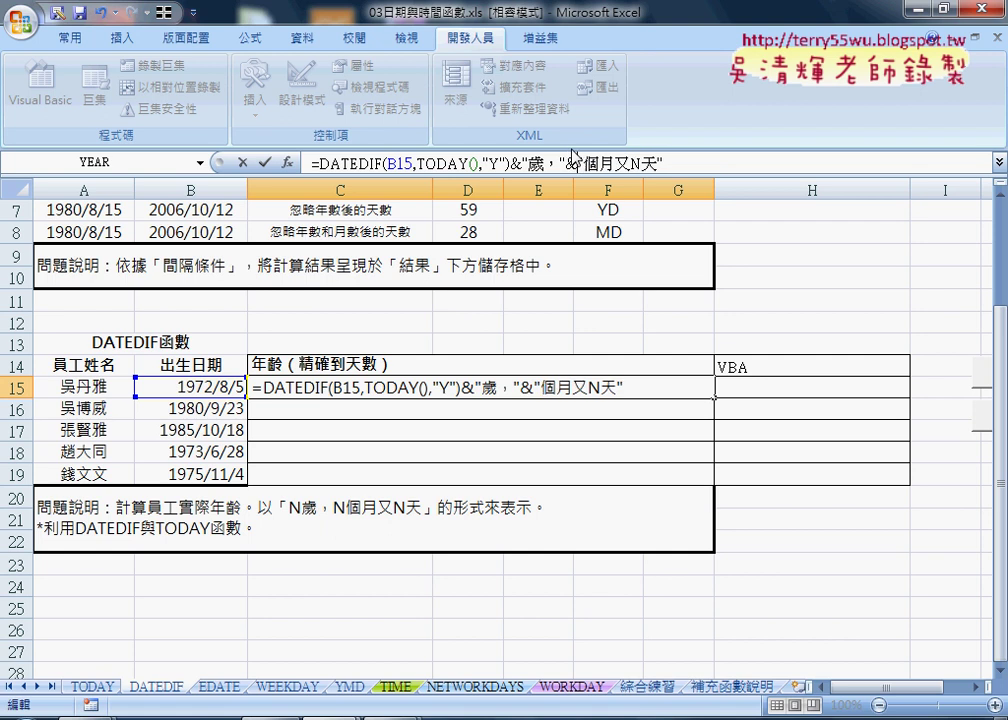
text(&)
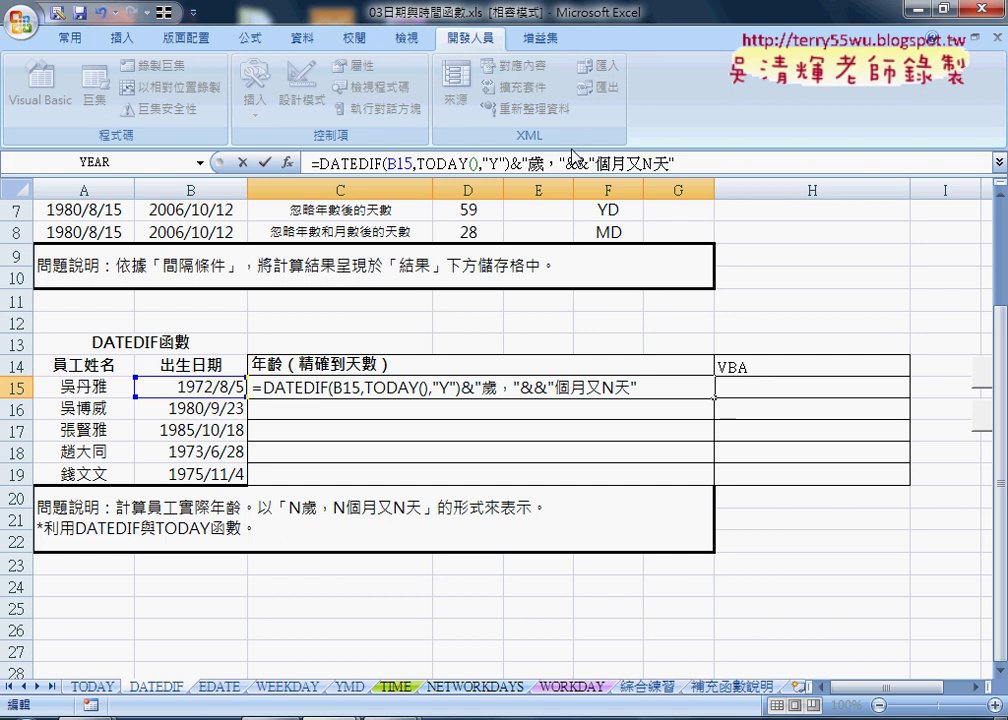
key(ctrl+v)
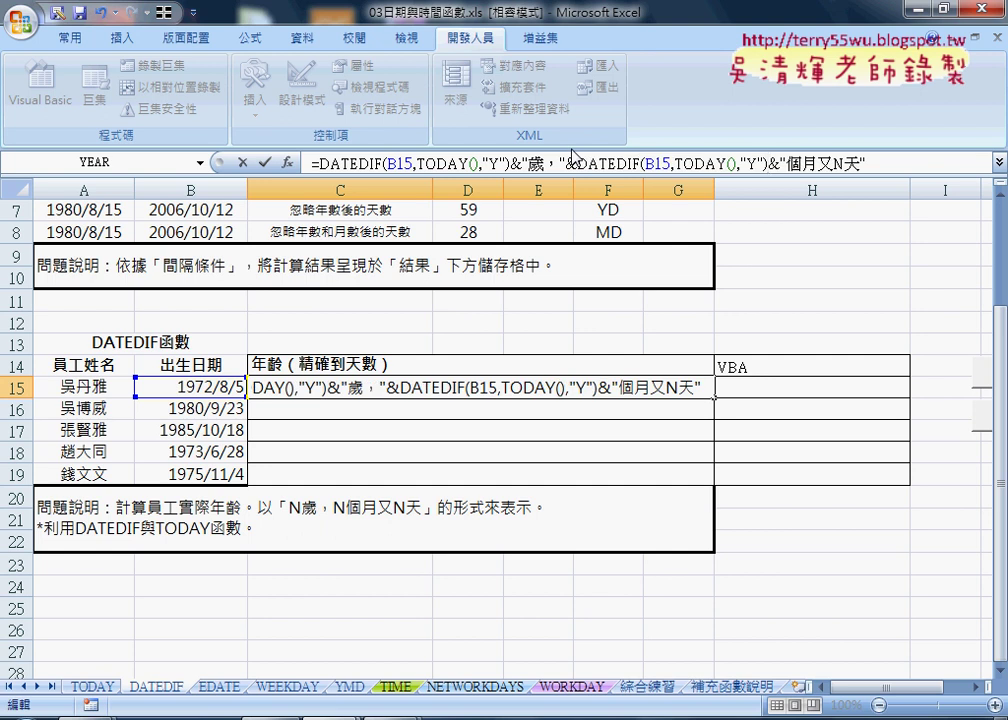
key(Left)
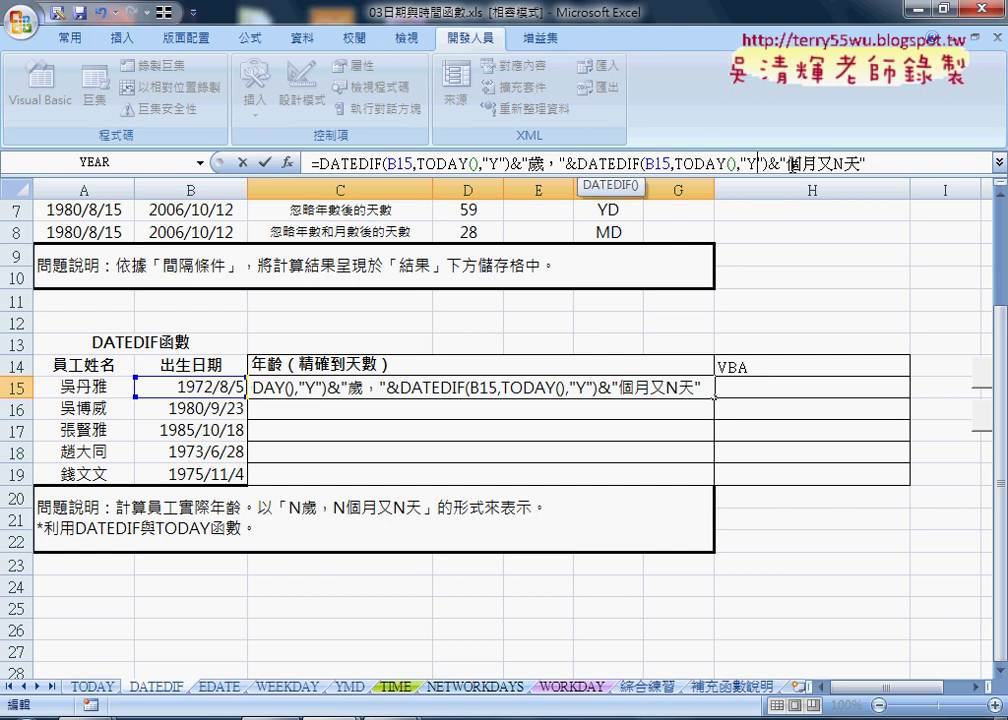
text(M)
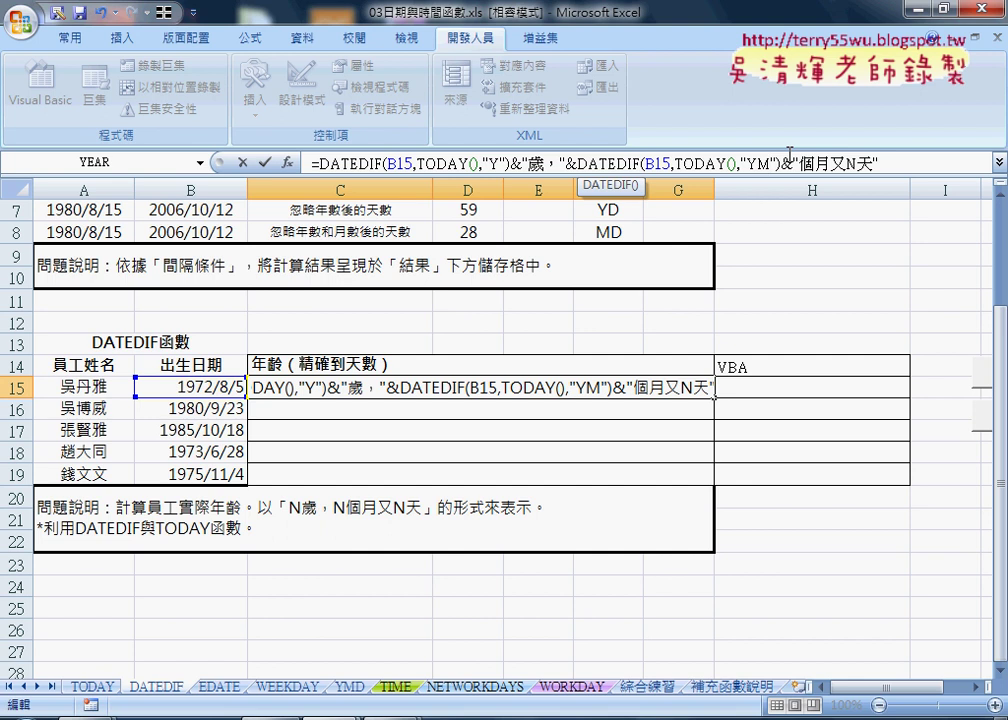
click(265, 162)
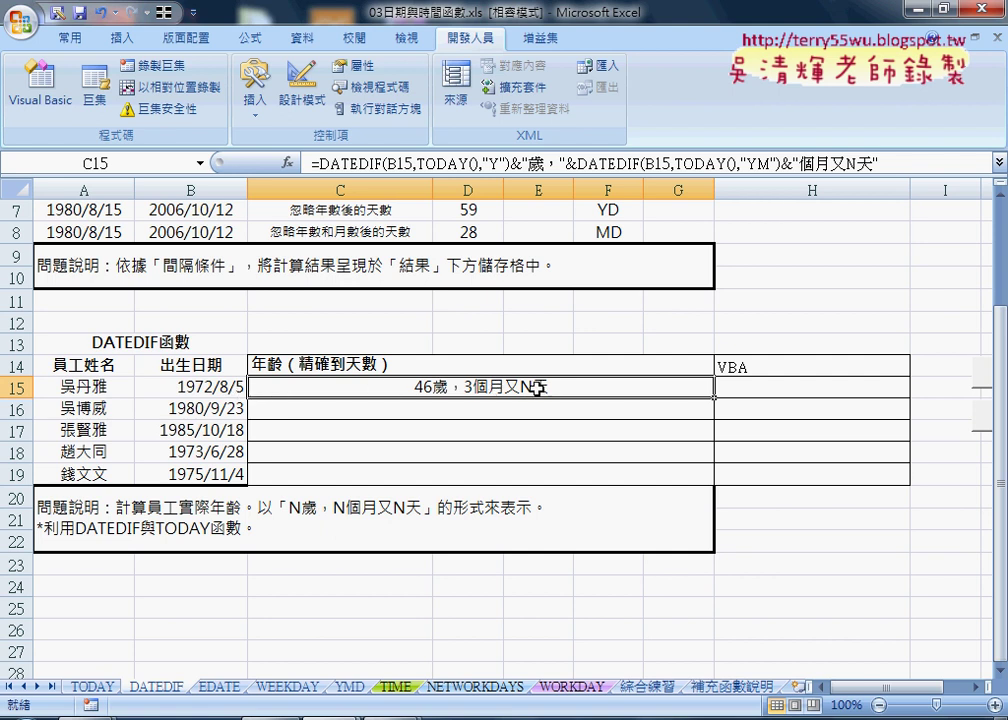
Step: Replace the N before 天 with a DATEDIF using "MD" so C15 reads 46歲，3個月又8天
click(858, 164)
drag(845, 164, 858, 164)
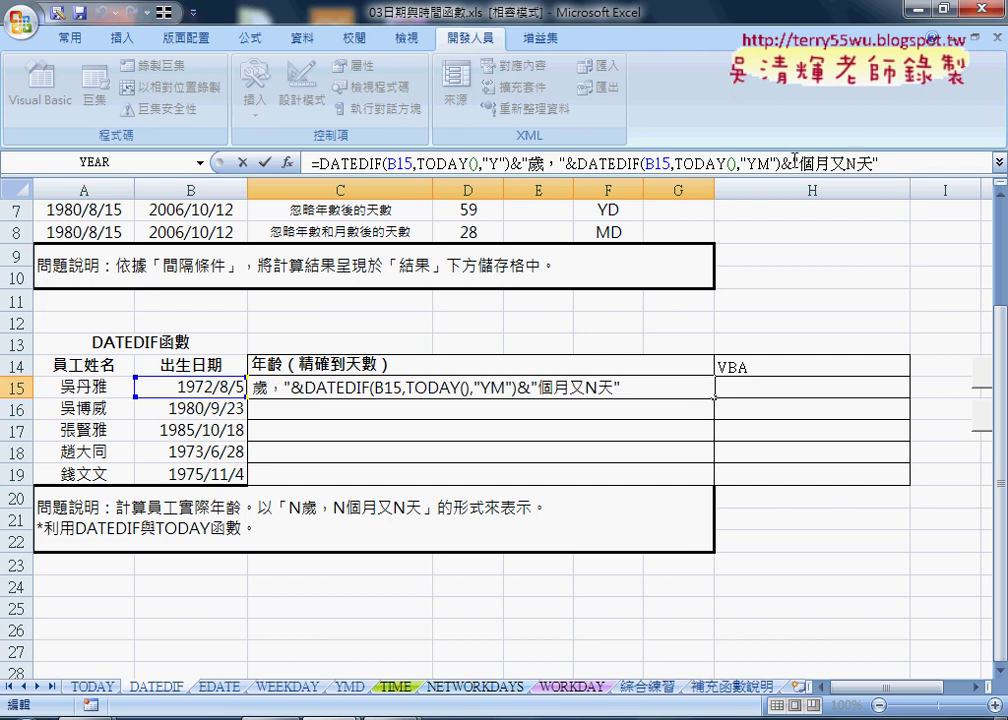
double_click(888, 164)
drag(845, 164, 857, 164)
text("個月又")
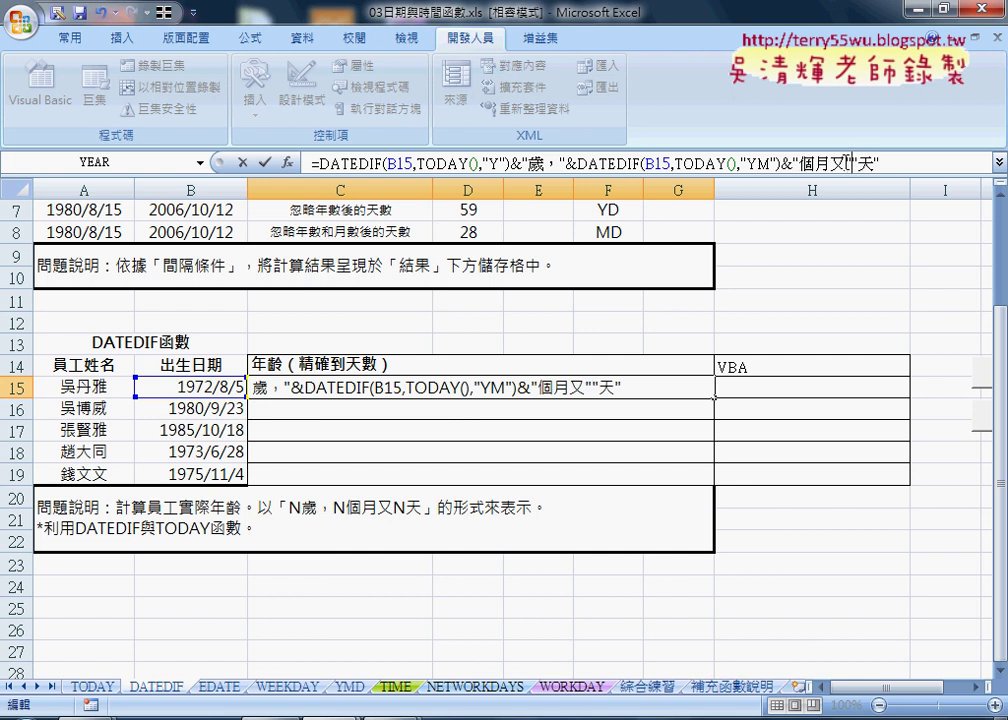
text(&&)
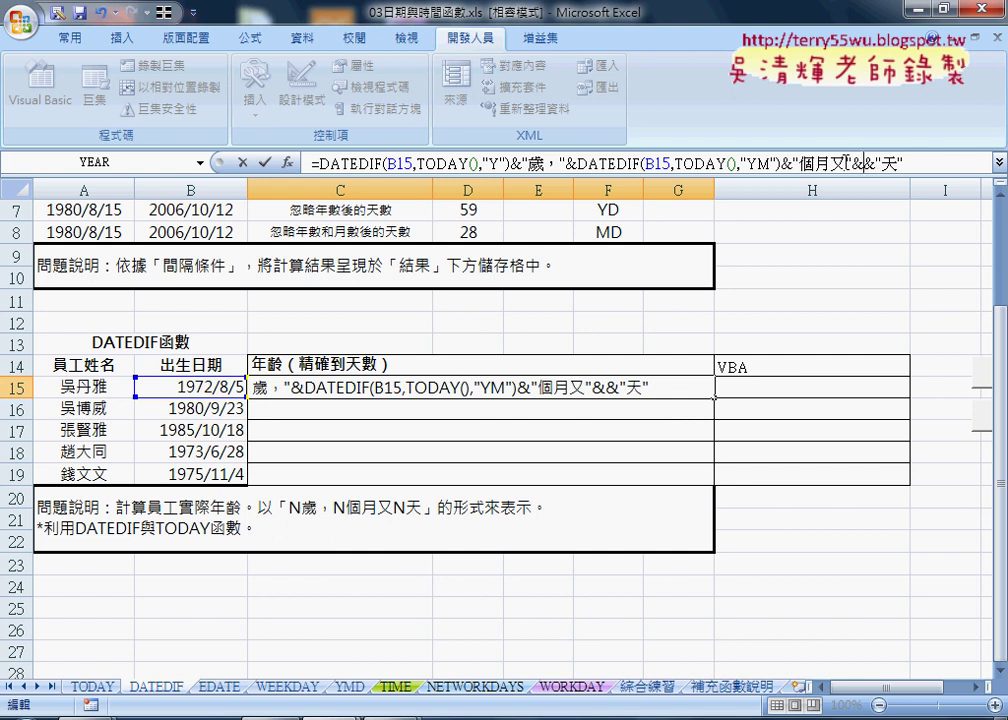
key(ctrl+v)
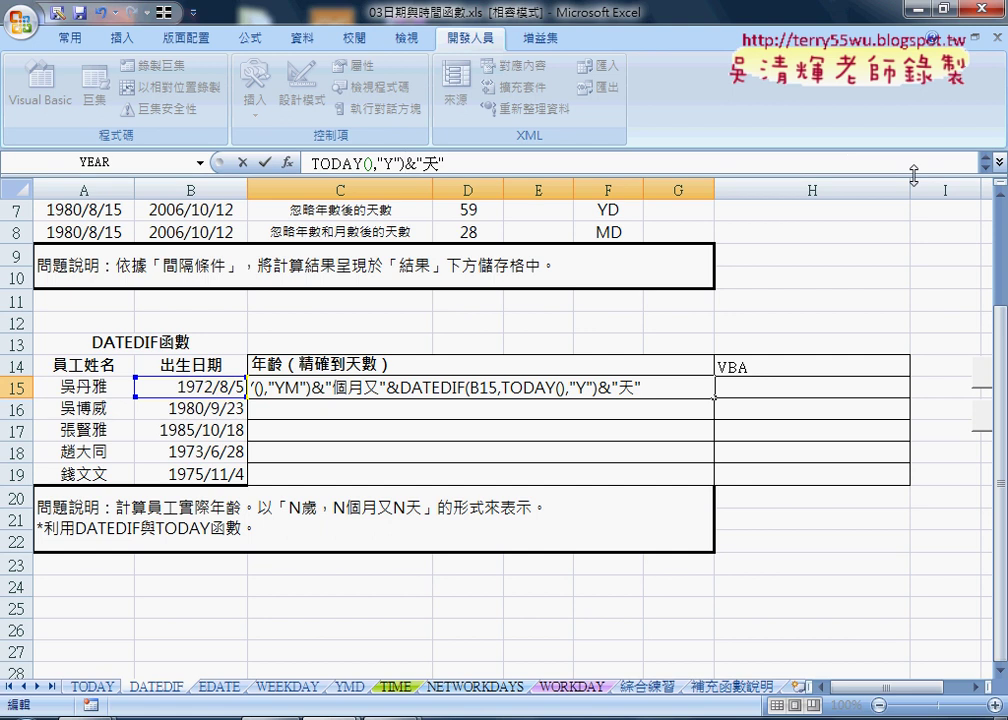
click(999, 162)
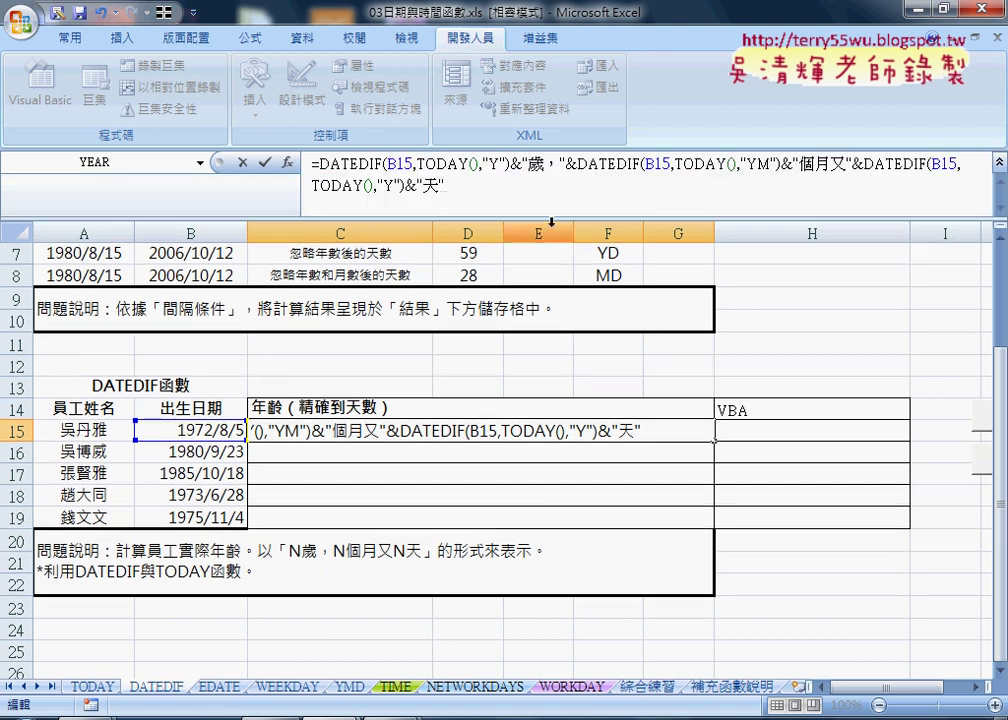
double_click(388, 186)
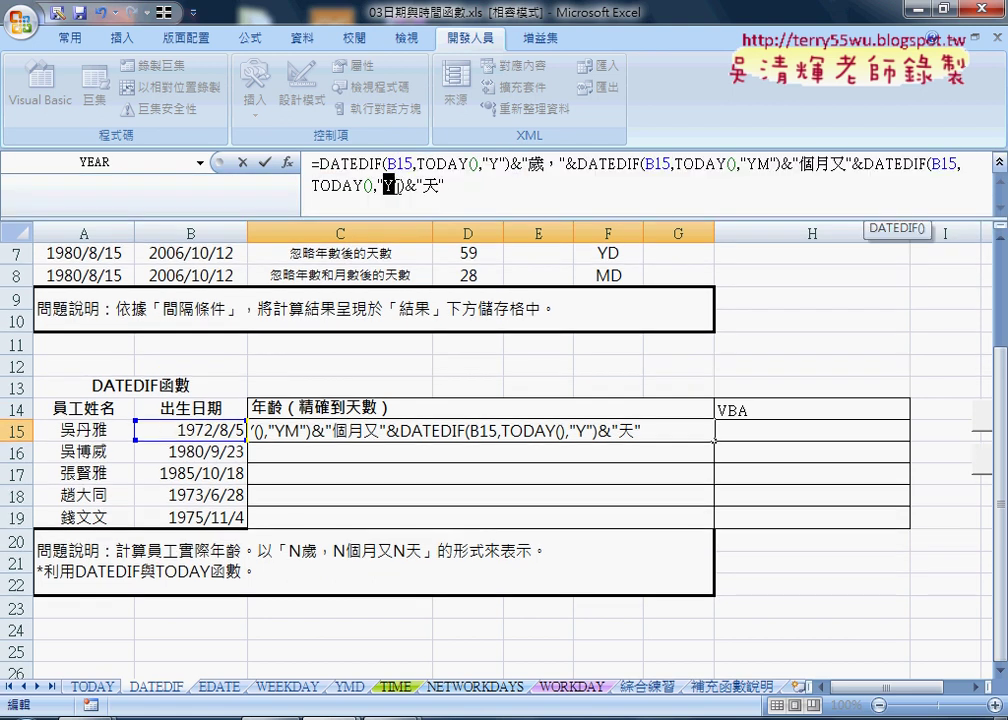
text(M)
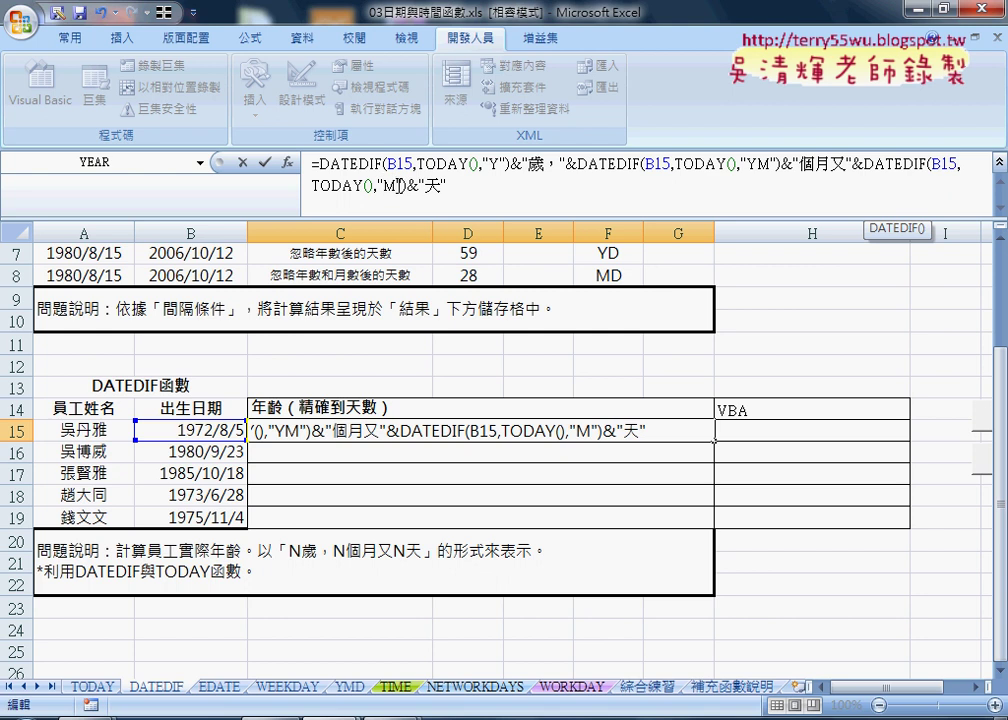
text(D)
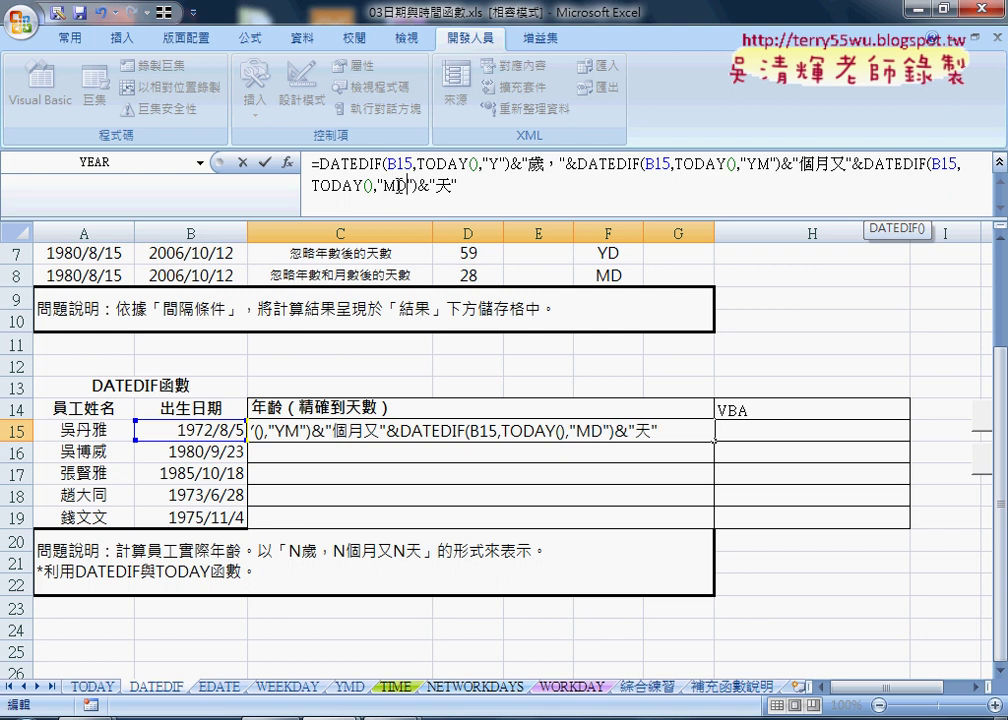
click(264, 161)
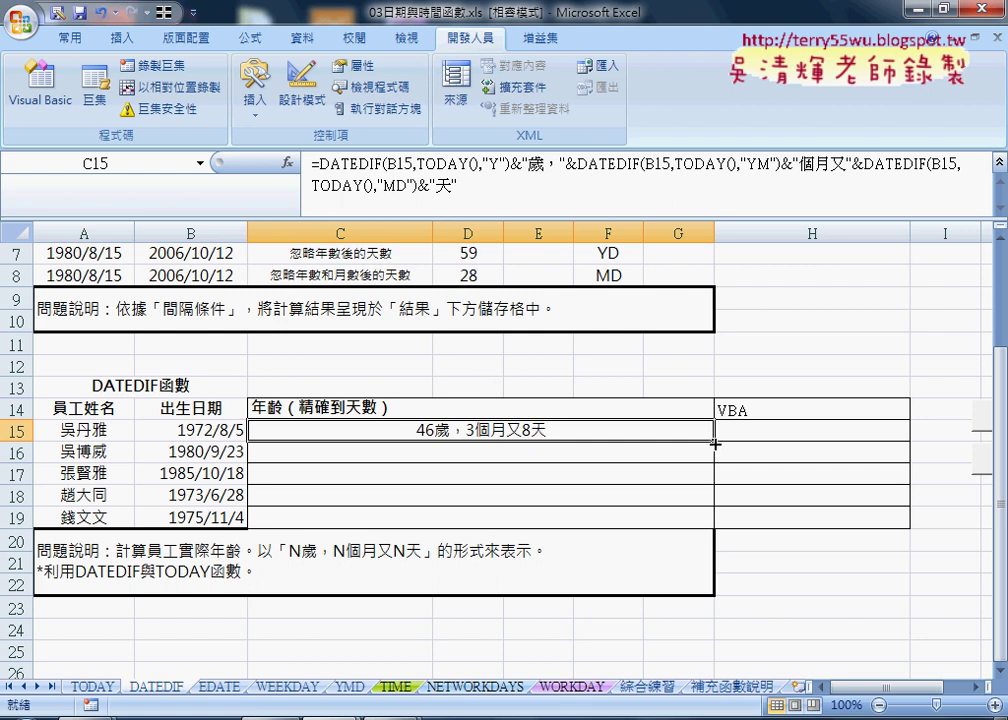
Step: Fill the C15 age formula down through C19 for all five employees
drag(714, 443, 714, 527)
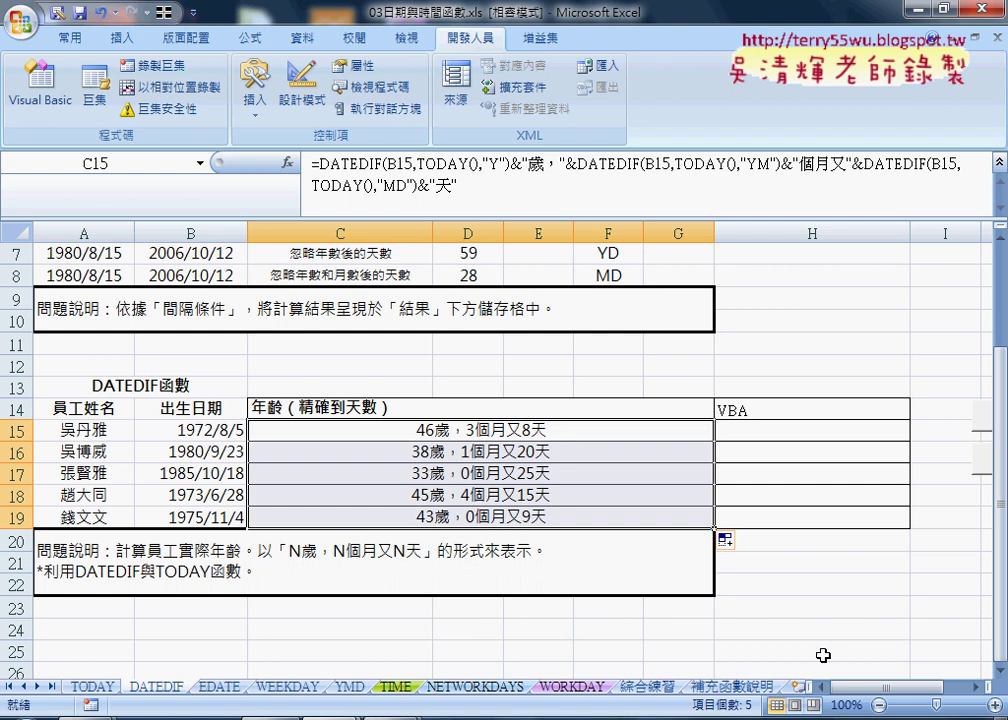
click(978, 688)
click(978, 688)
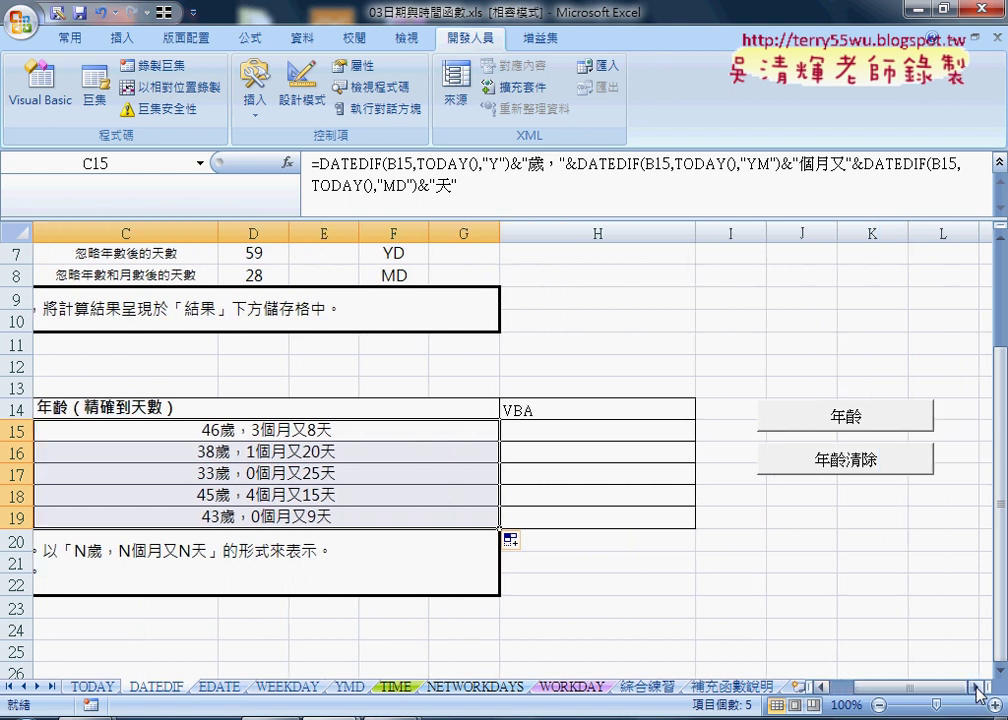
click(412, 438)
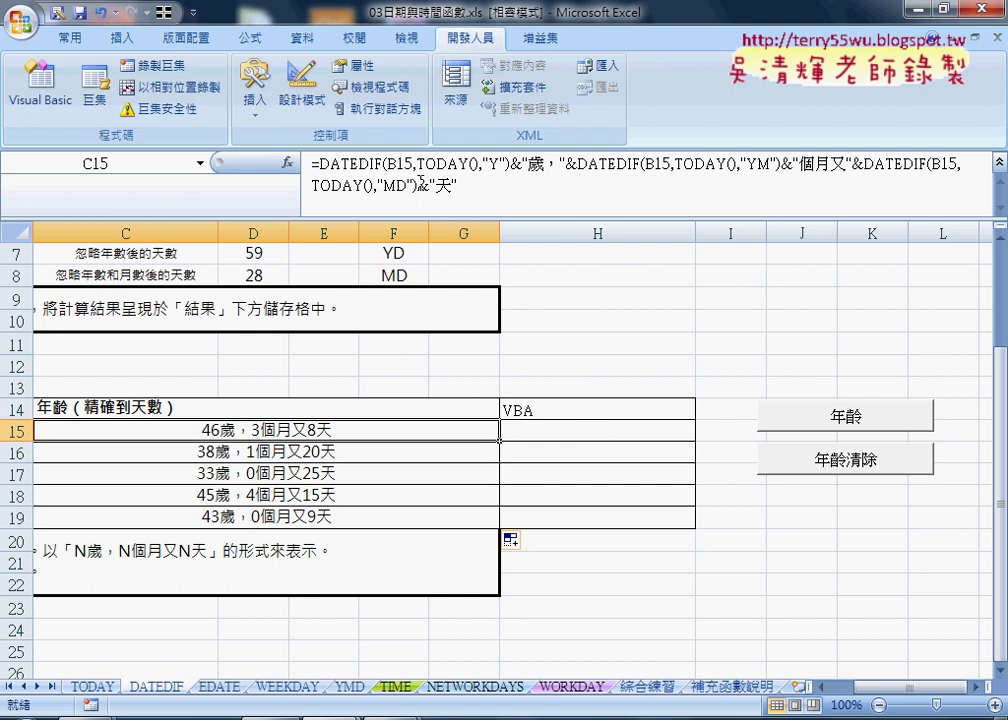
click(558, 432)
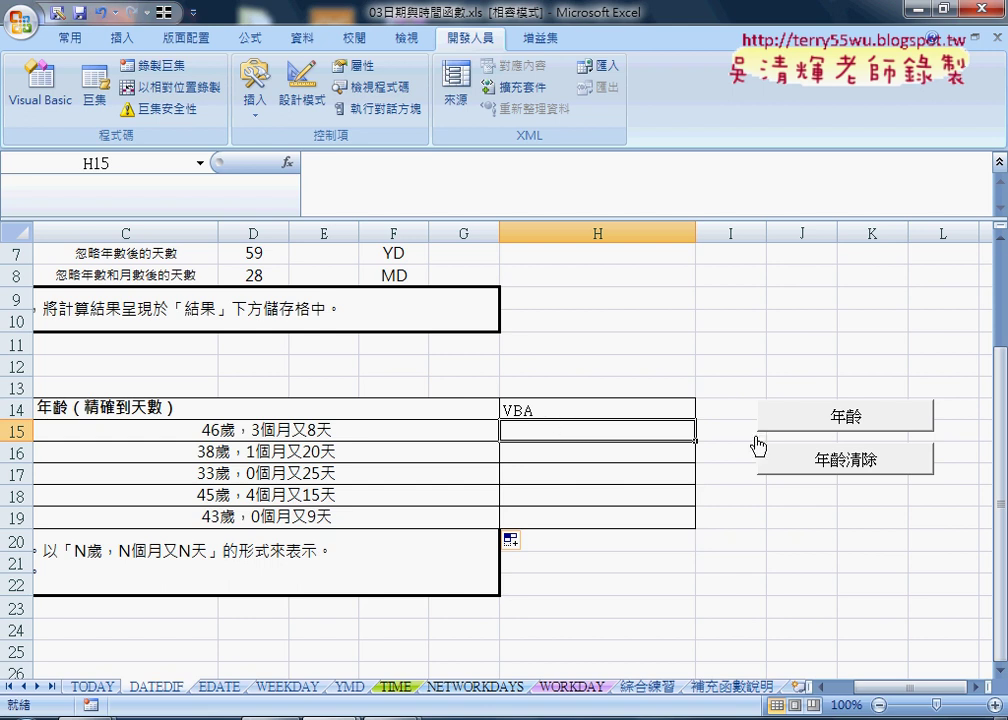
click(727, 432)
click(793, 430)
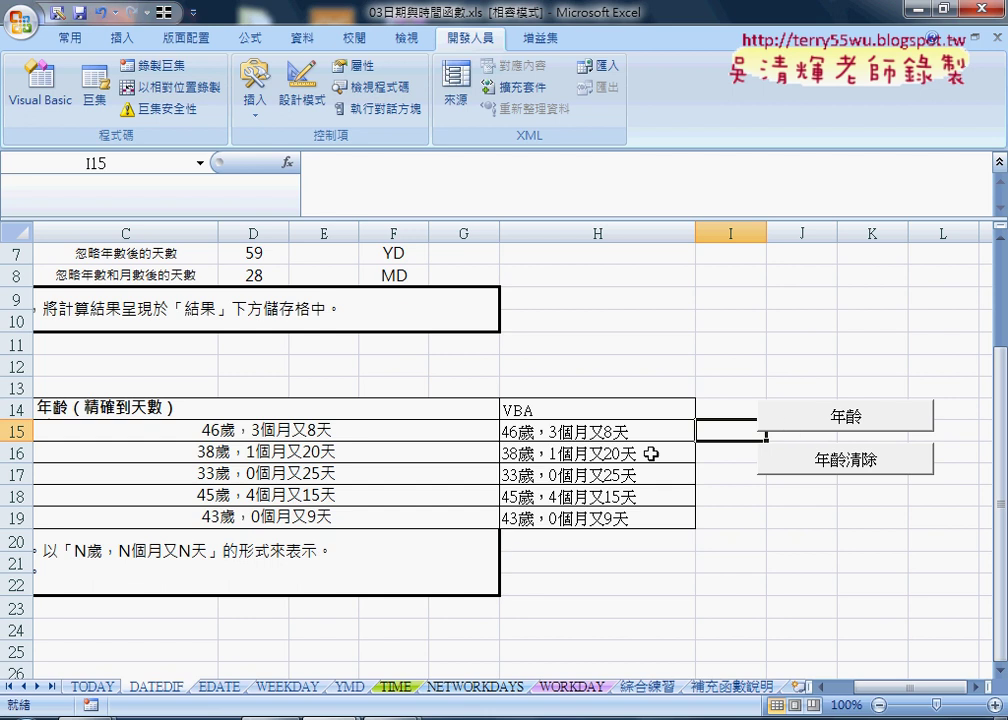
click(840, 470)
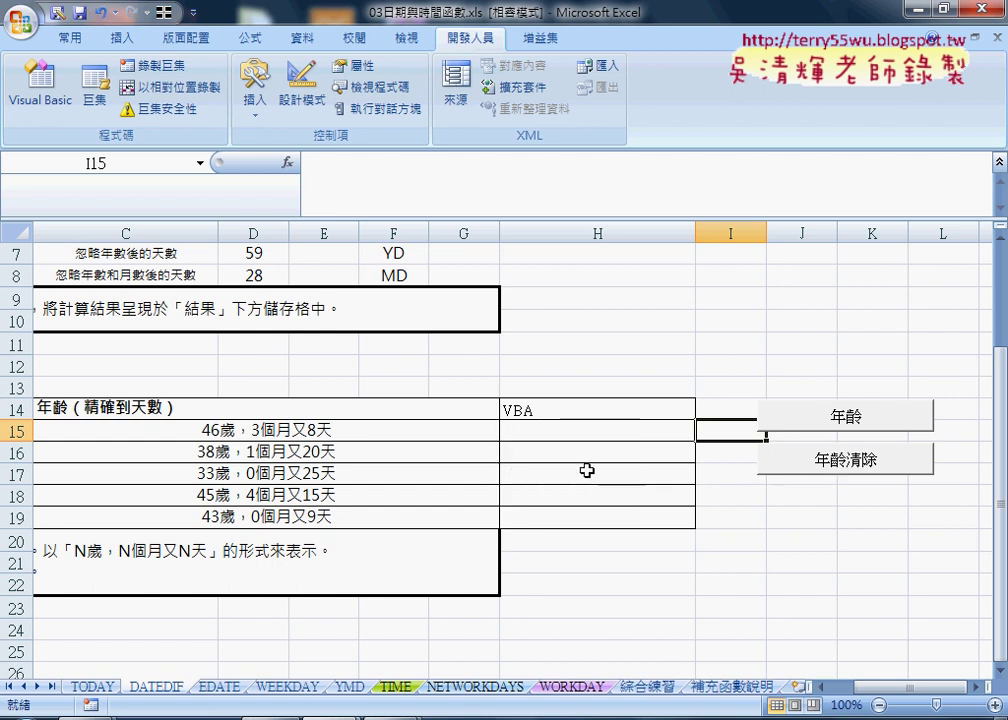
click(556, 233)
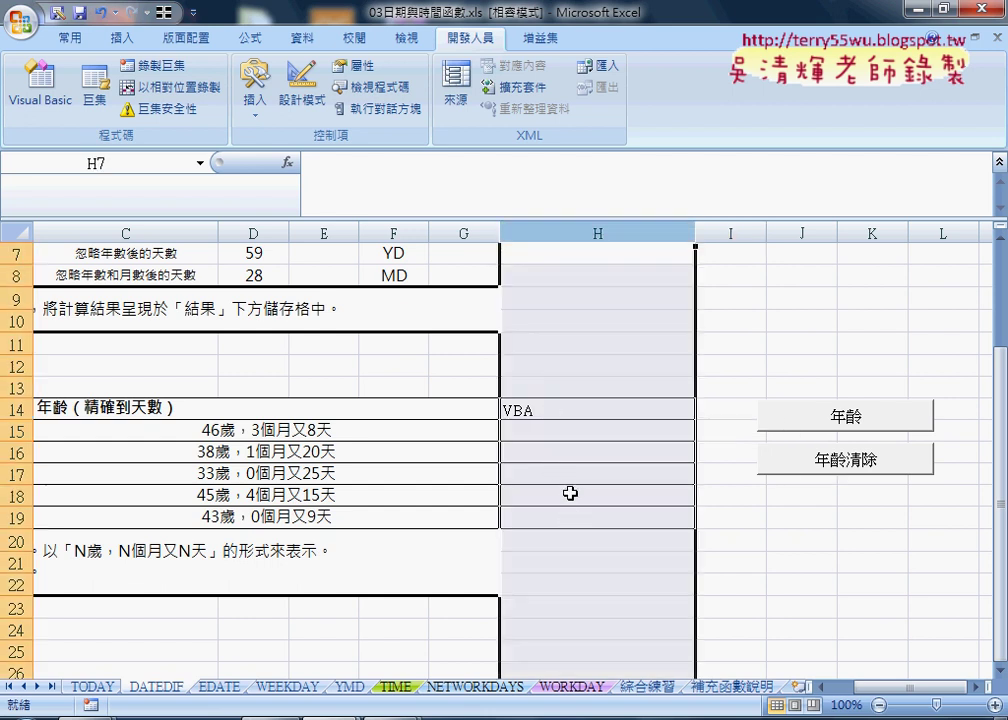
click(412, 428)
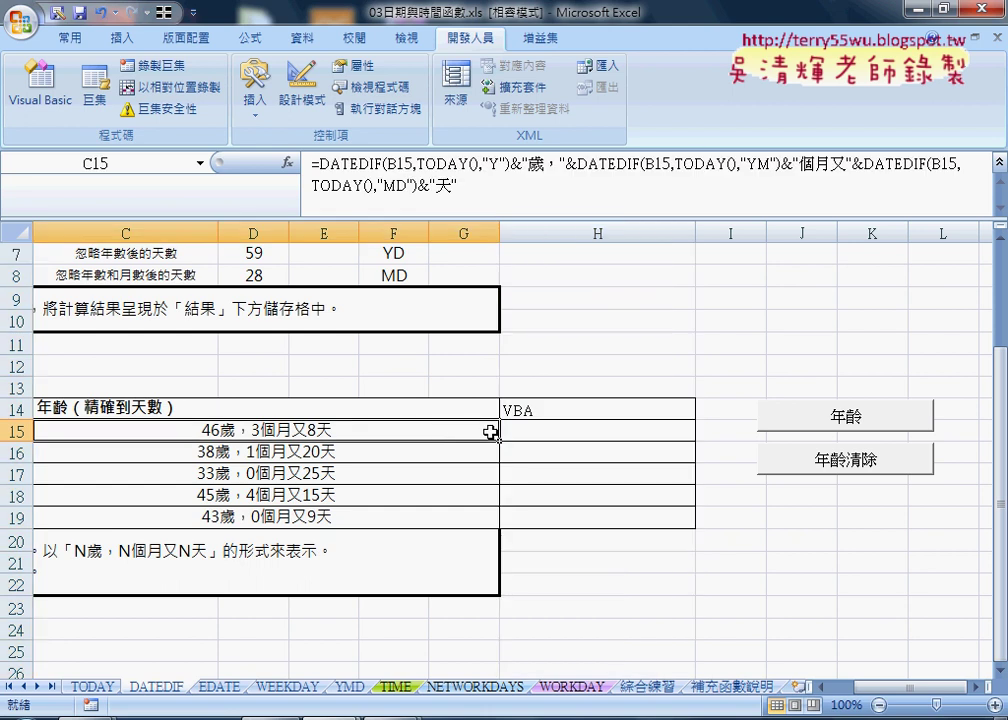
click(718, 430)
click(845, 420)
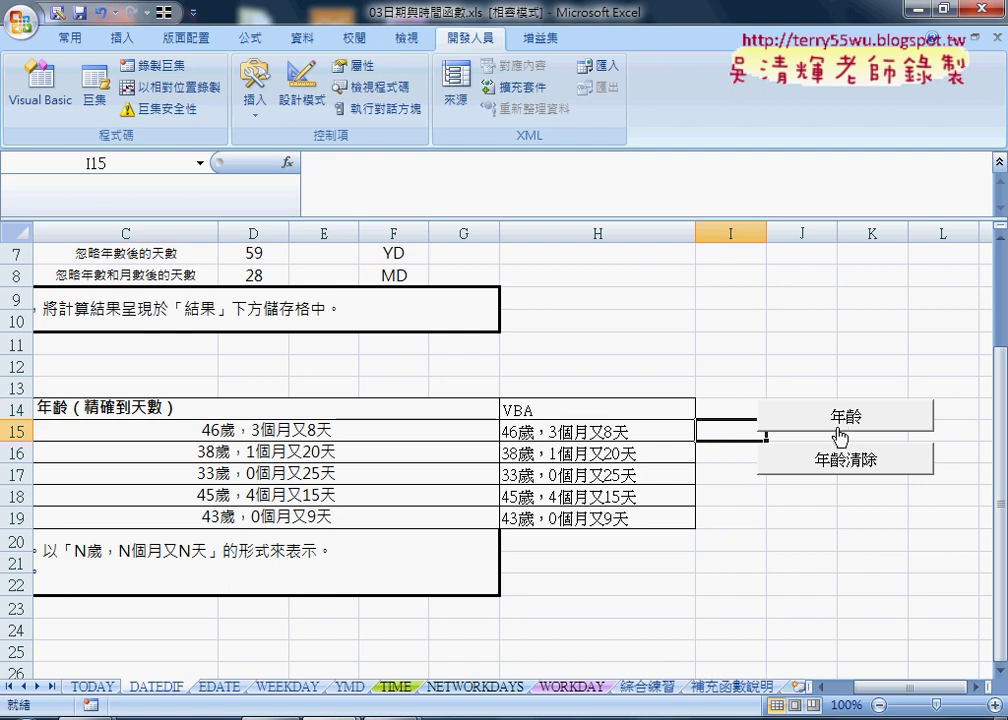
click(783, 459)
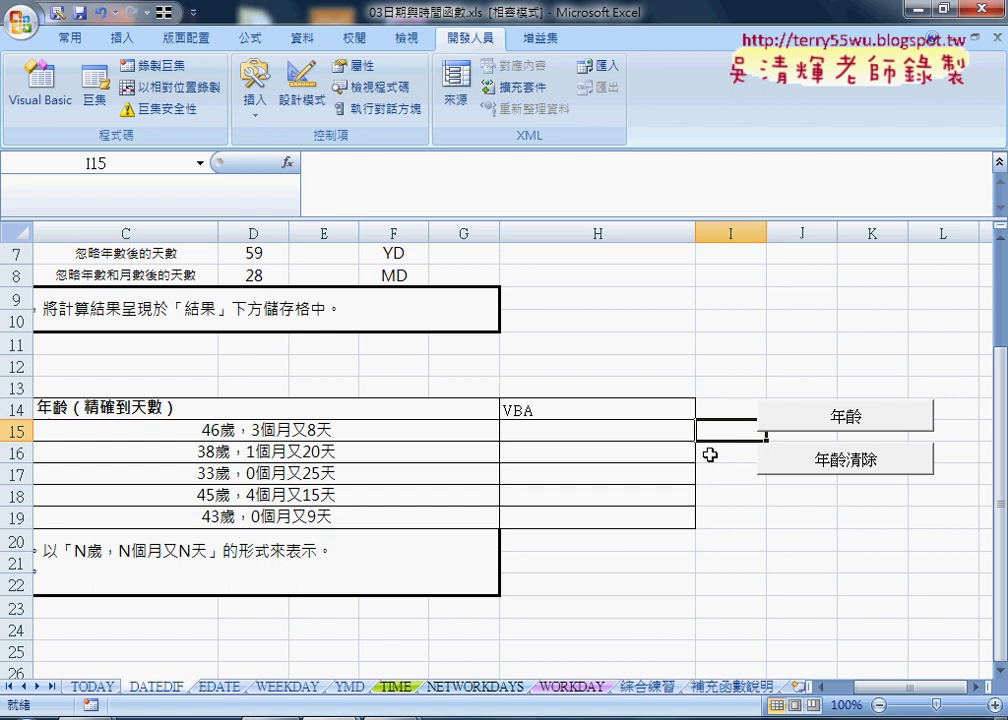
click(441, 432)
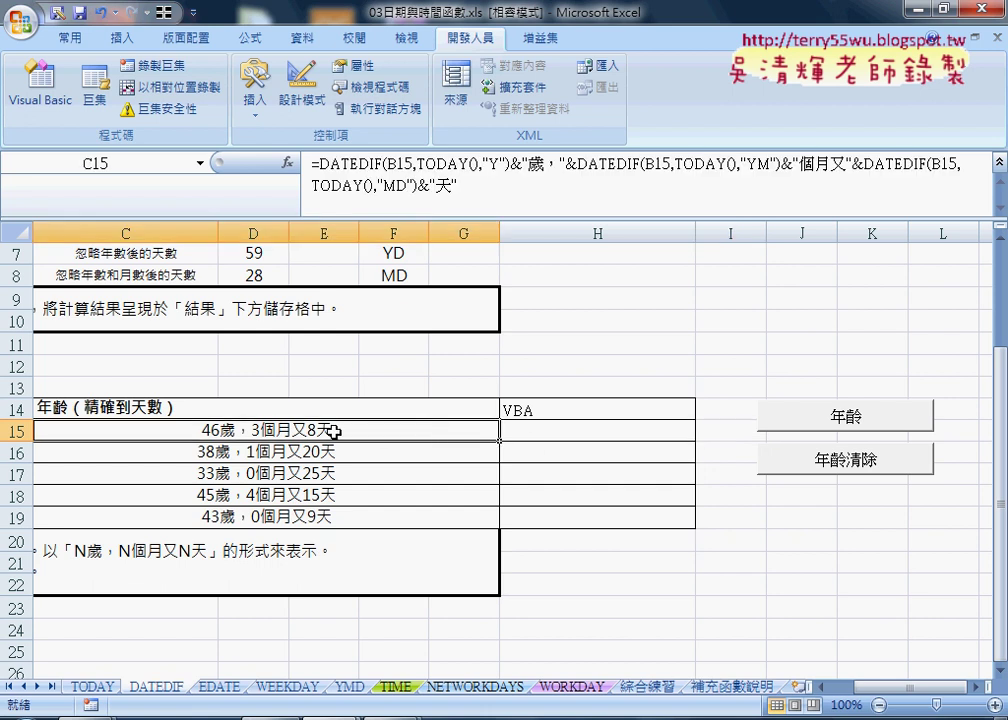
click(576, 432)
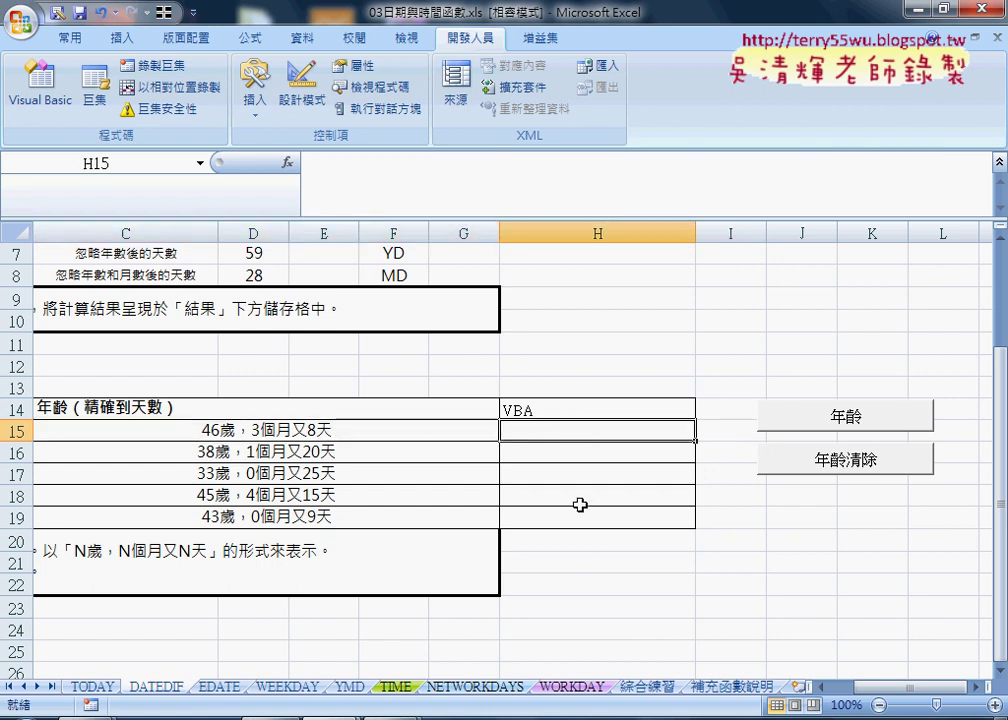
click(833, 414)
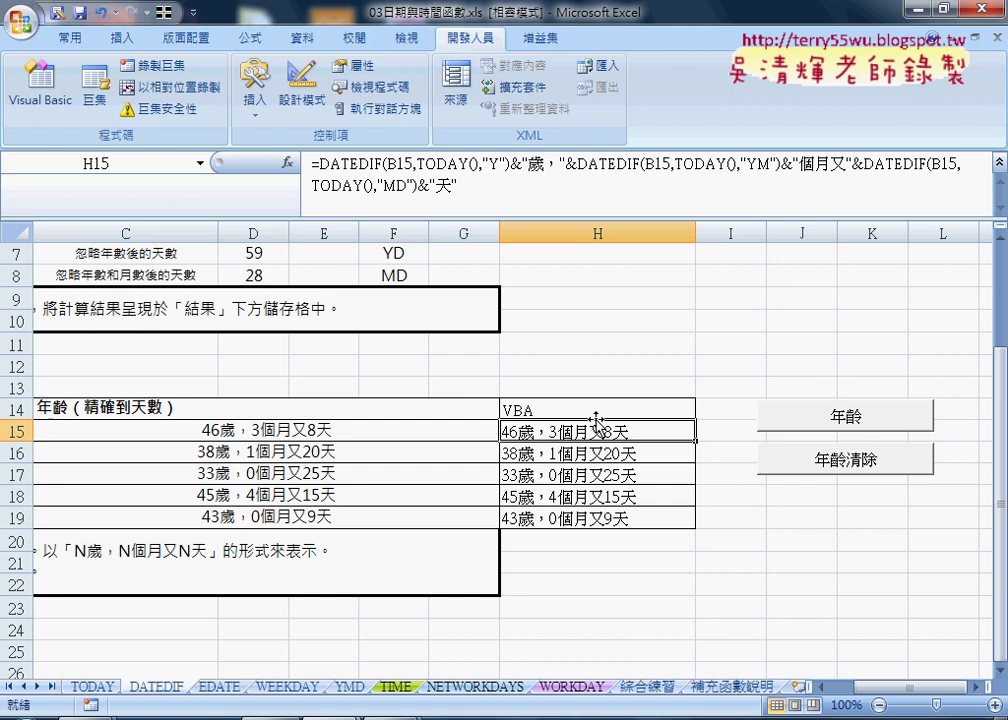
click(826, 460)
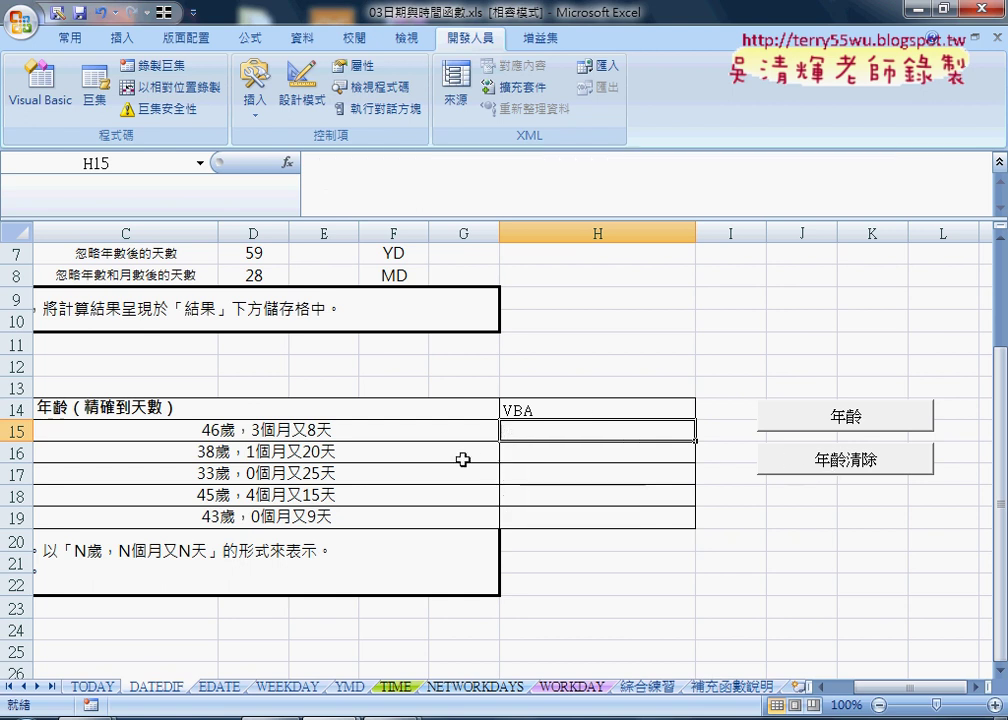
click(401, 433)
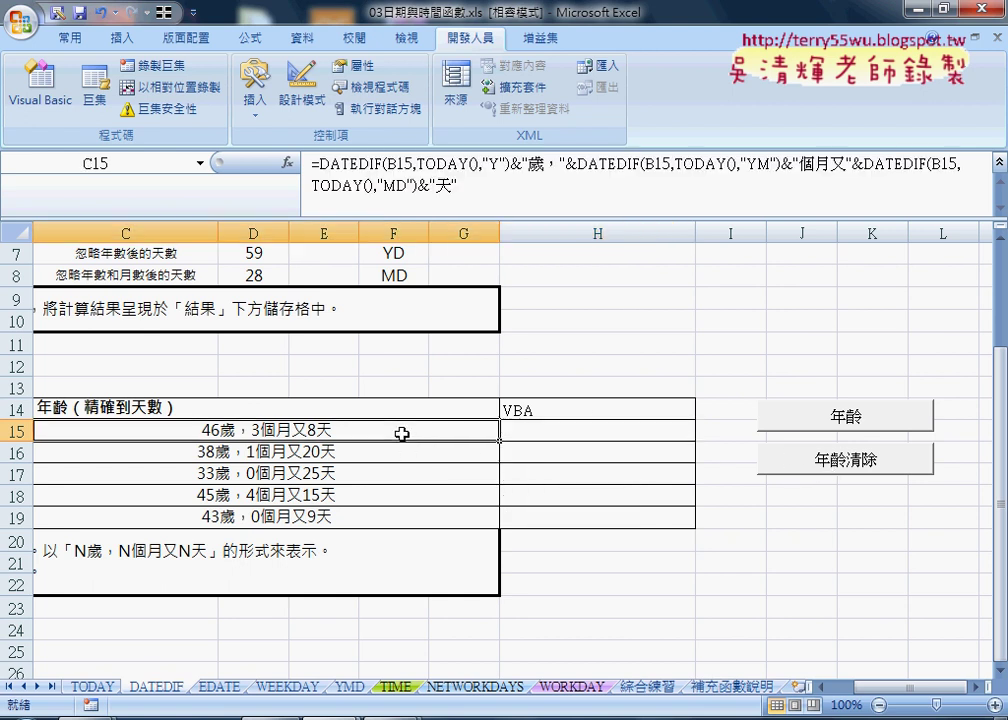
click(609, 433)
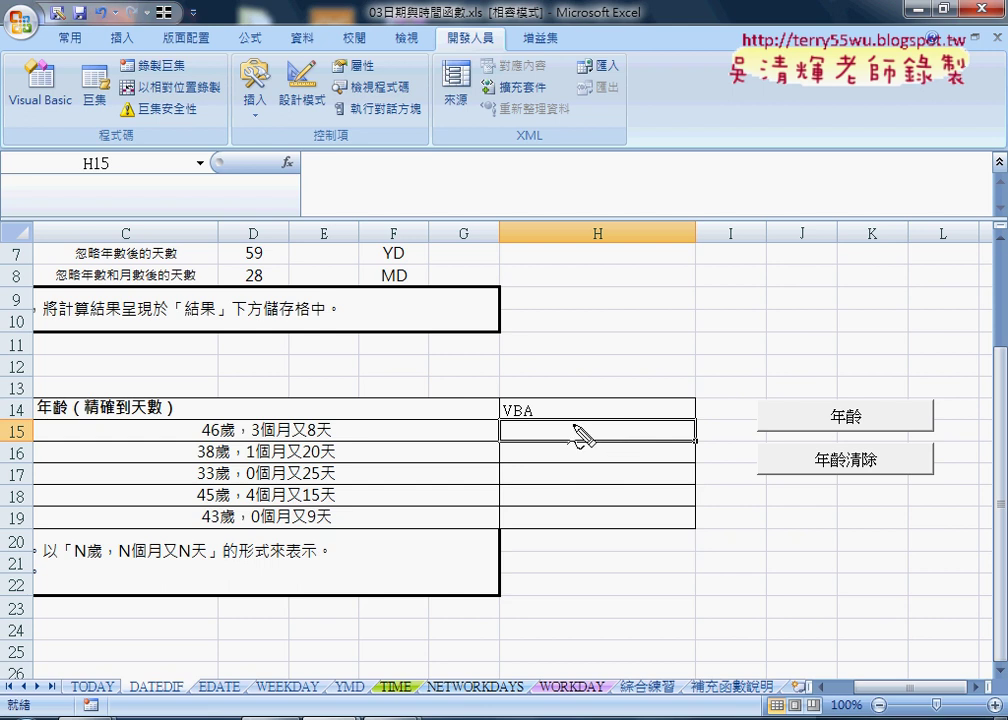
Step: Annotate the 年齡 macro, rows 15–19 and column H's empty quotes, then clear the marks
mouse_move(869, 432)
mouse_down()
mouse_move(831, 432)
mouse_move(858, 428)
mouse_up()
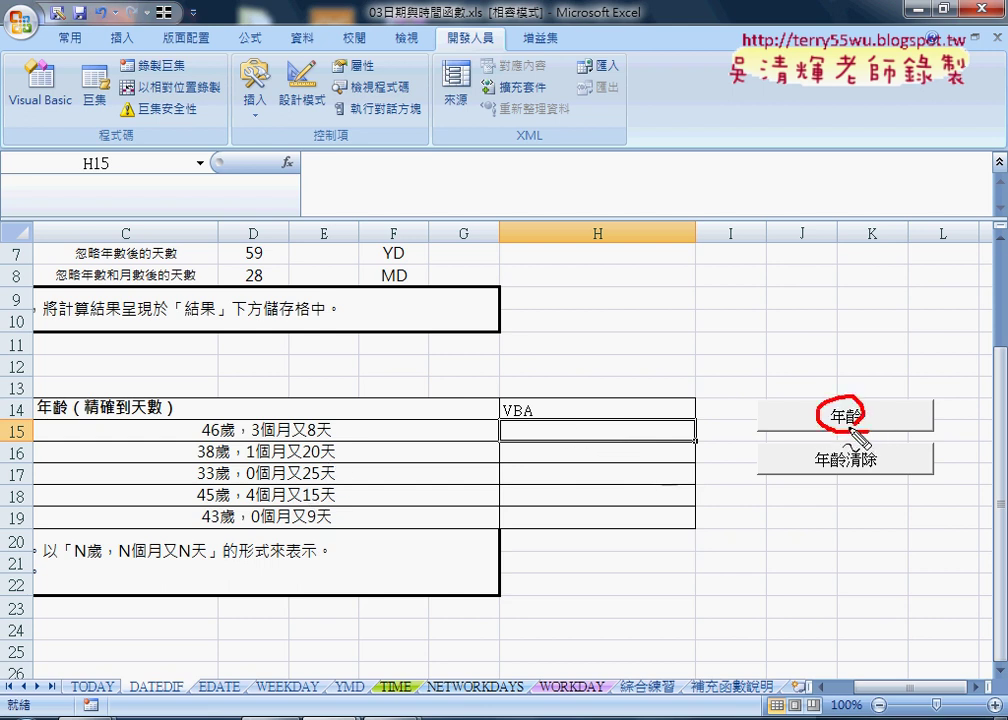
drag(14, 446, 36, 440)
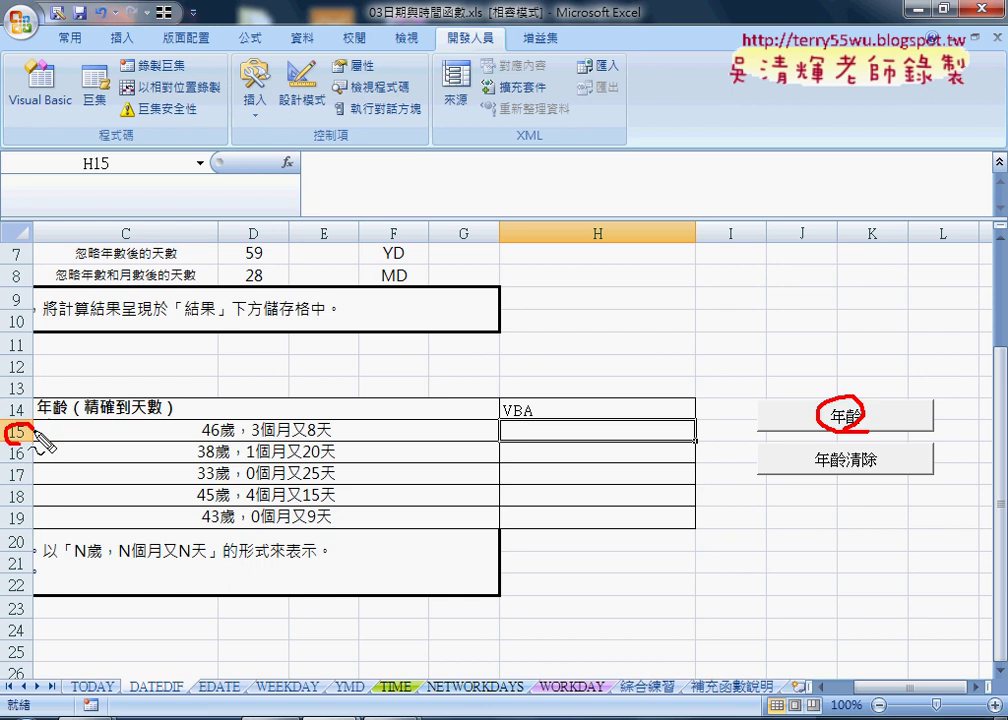
drag(22, 510, 36, 514)
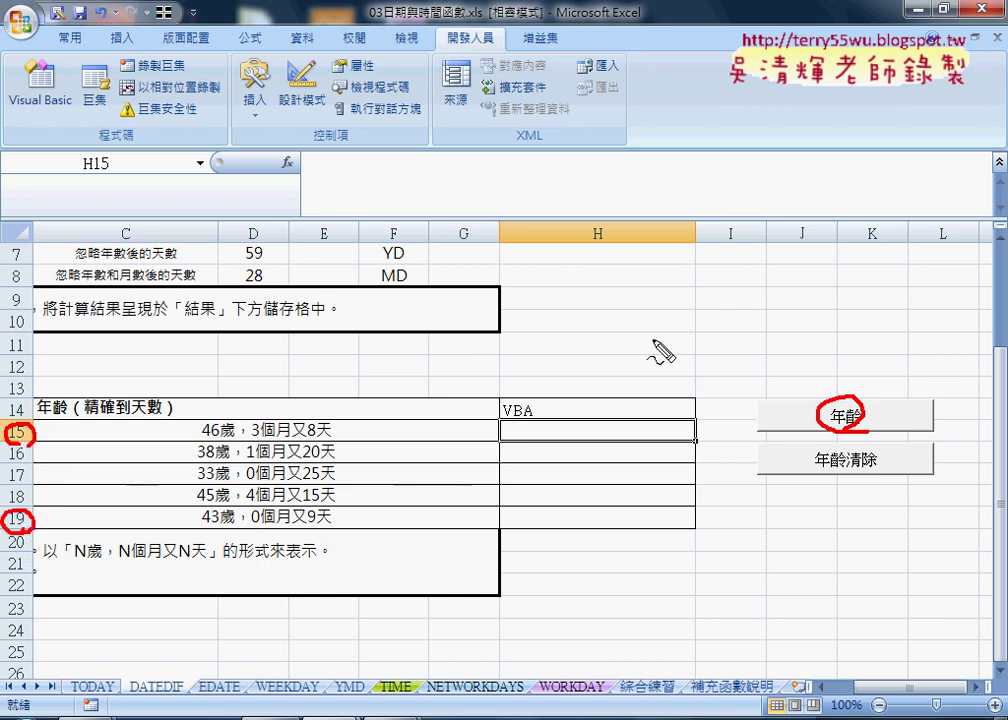
drag(610, 208, 600, 254)
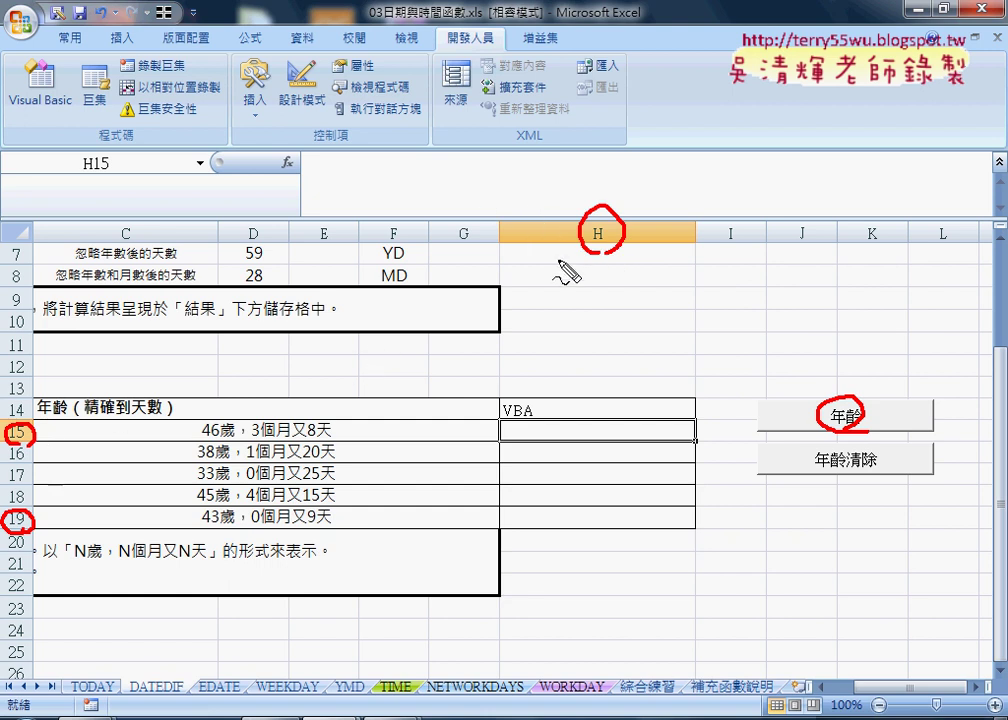
mouse_move(568, 188)
mouse_down()
mouse_move(574, 207)
mouse_move(606, 208)
mouse_up()
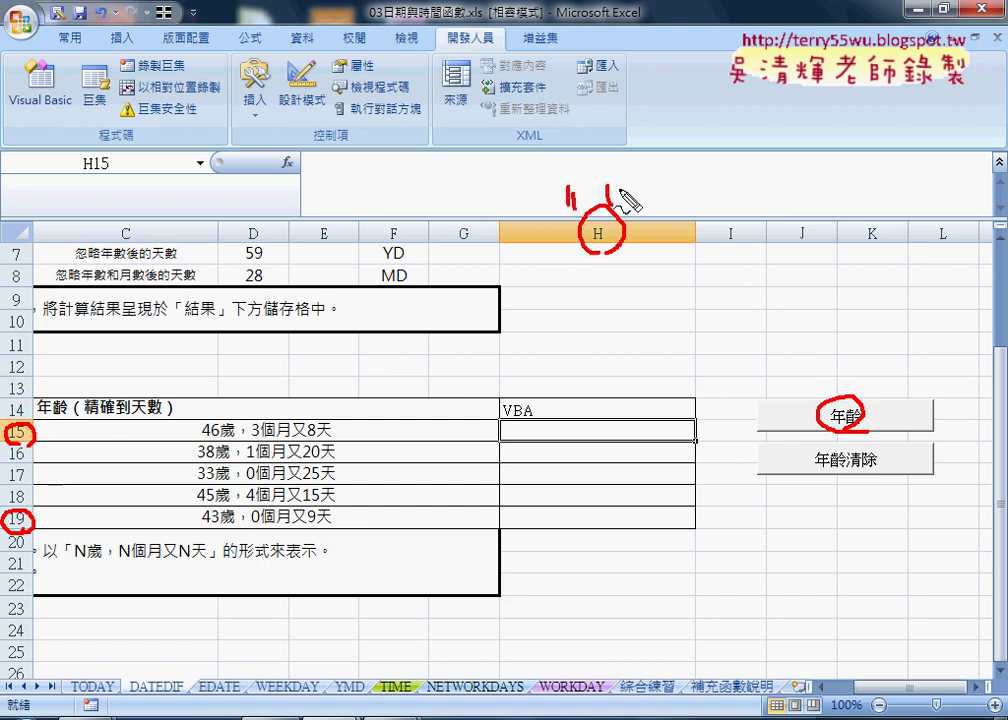
mouse_move(670, 229)
mouse_down()
mouse_move(641, 231)
mouse_move(674, 237)
mouse_move(681, 213)
mouse_move(729, 230)
mouse_up()
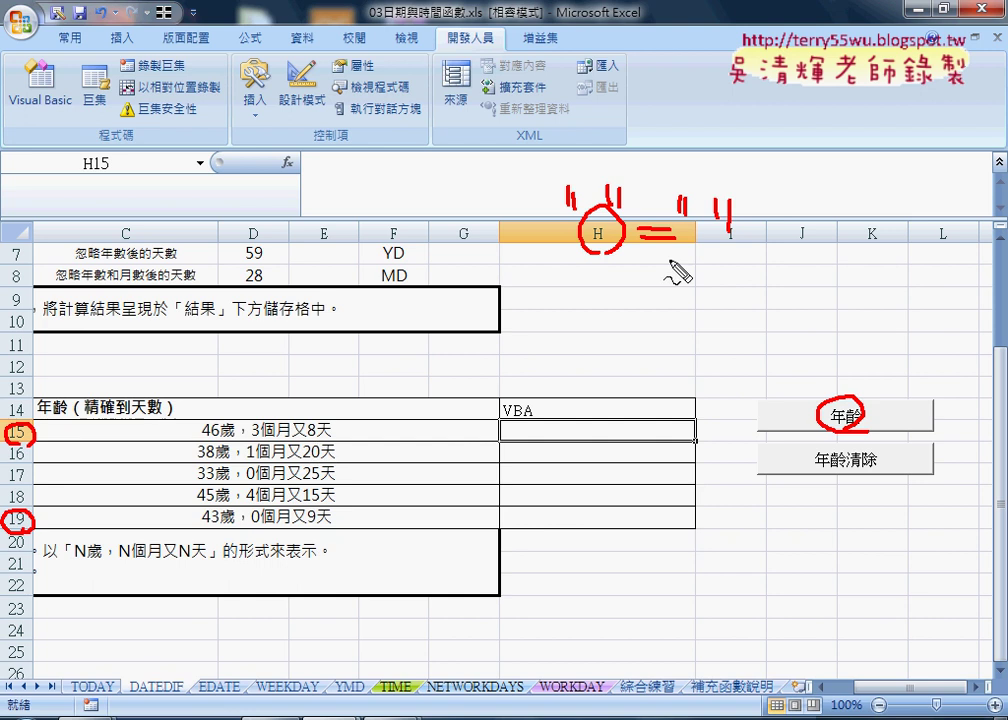
mouse_move(612, 328)
mouse_down()
mouse_move(700, 232)
mouse_move(708, 243)
mouse_up()
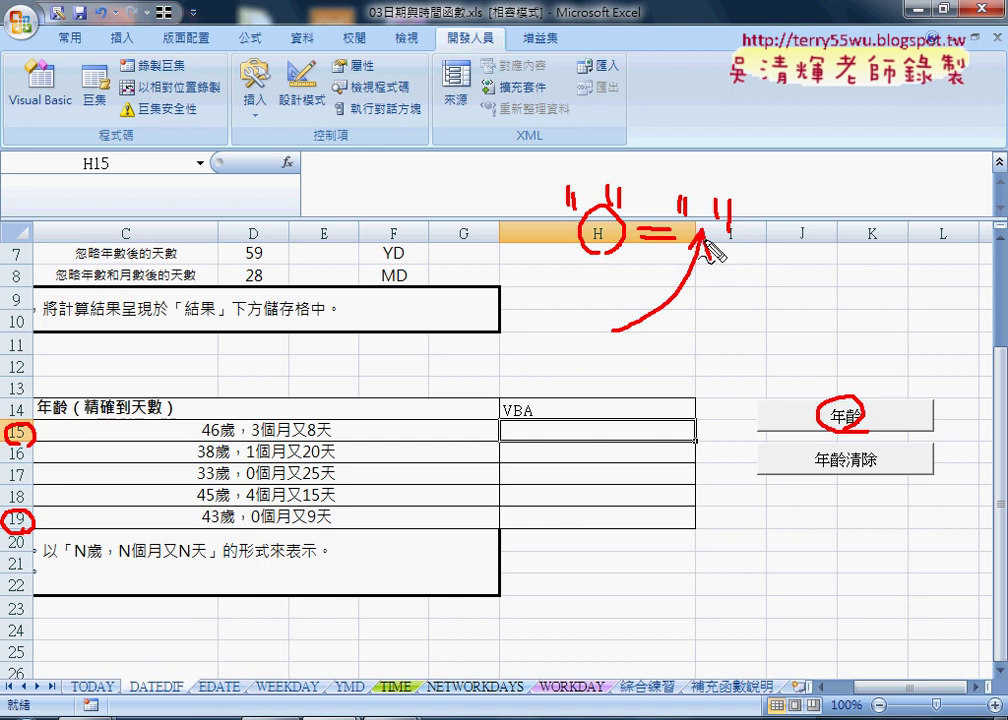
key(Escape)
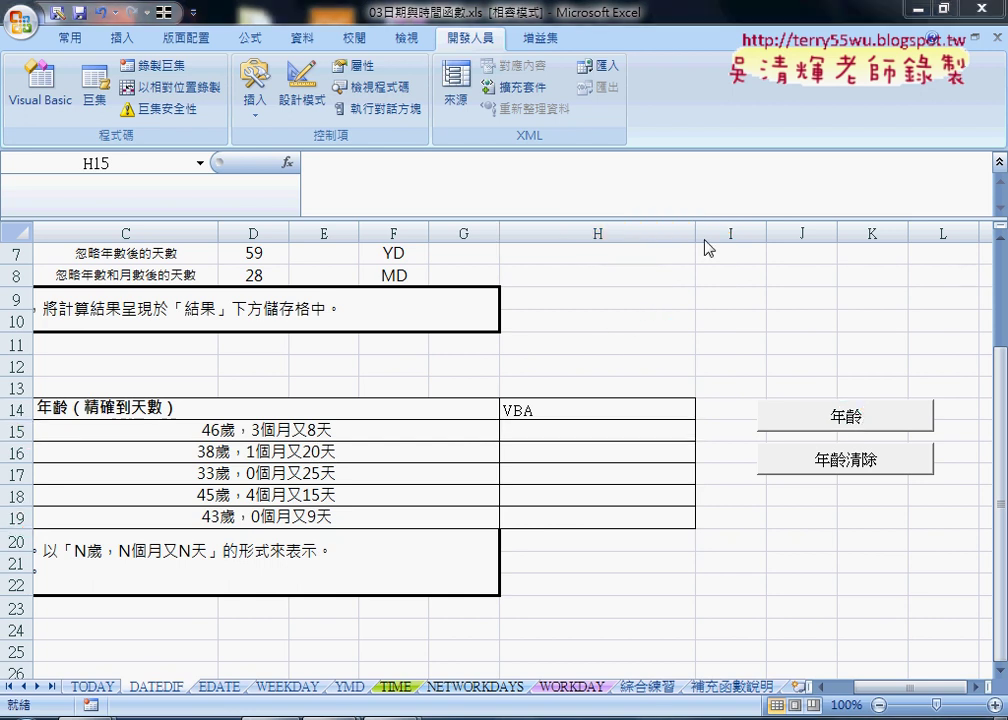
Step: Copy C15's full DATEDIF formula text from the formula bar, leaving the cell unchanged
click(362, 429)
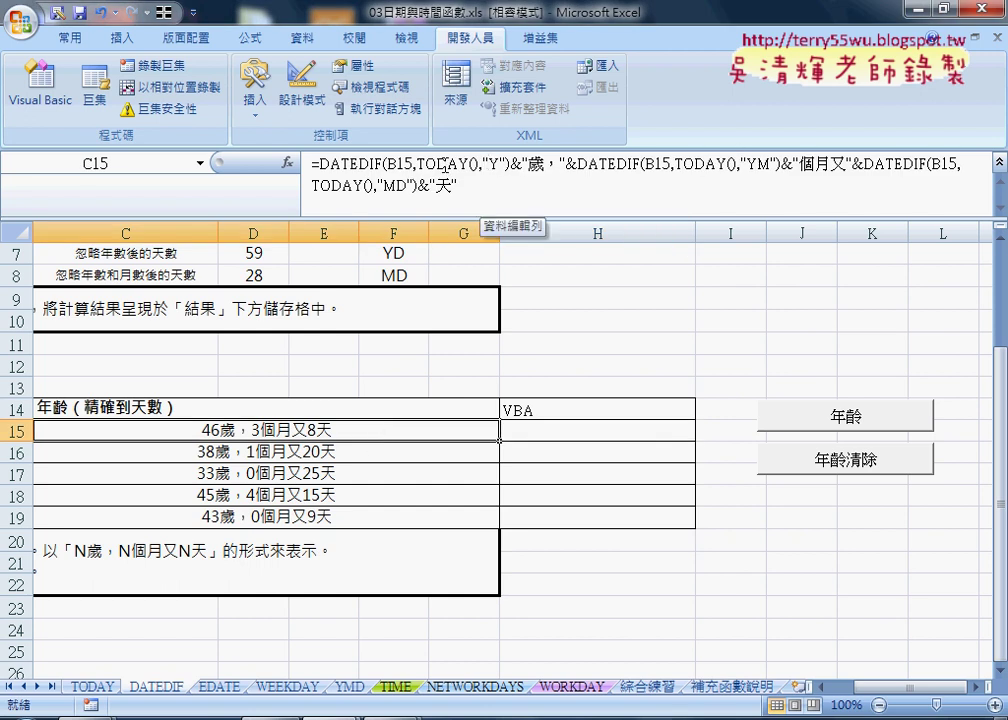
click(549, 164)
drag(531, 187, 311, 162)
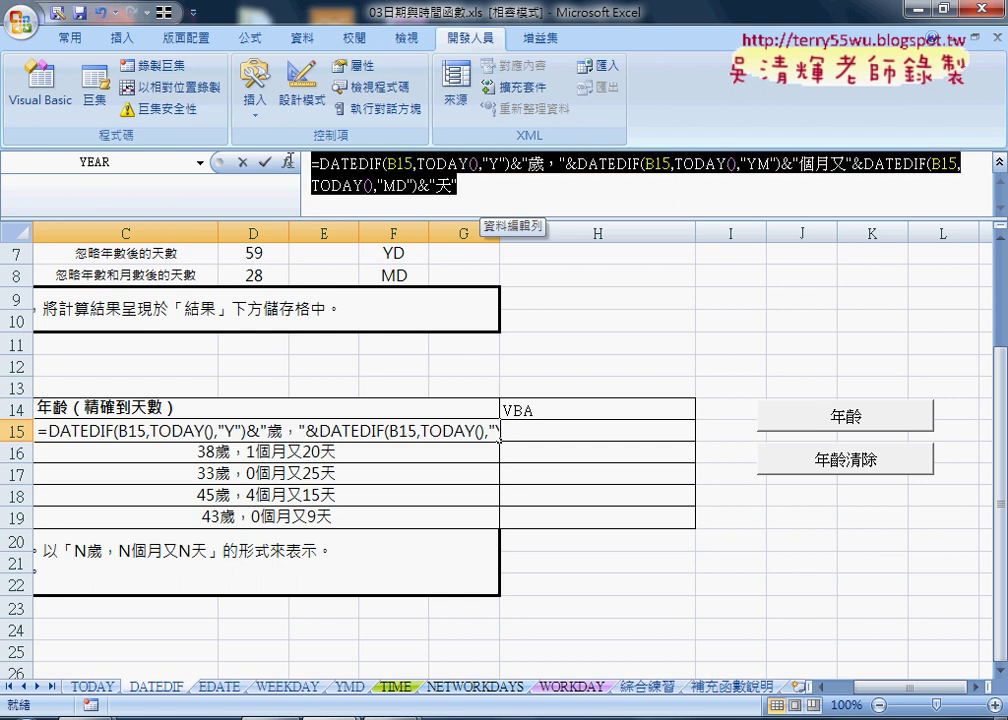
right_click(380, 178)
click(410, 210)
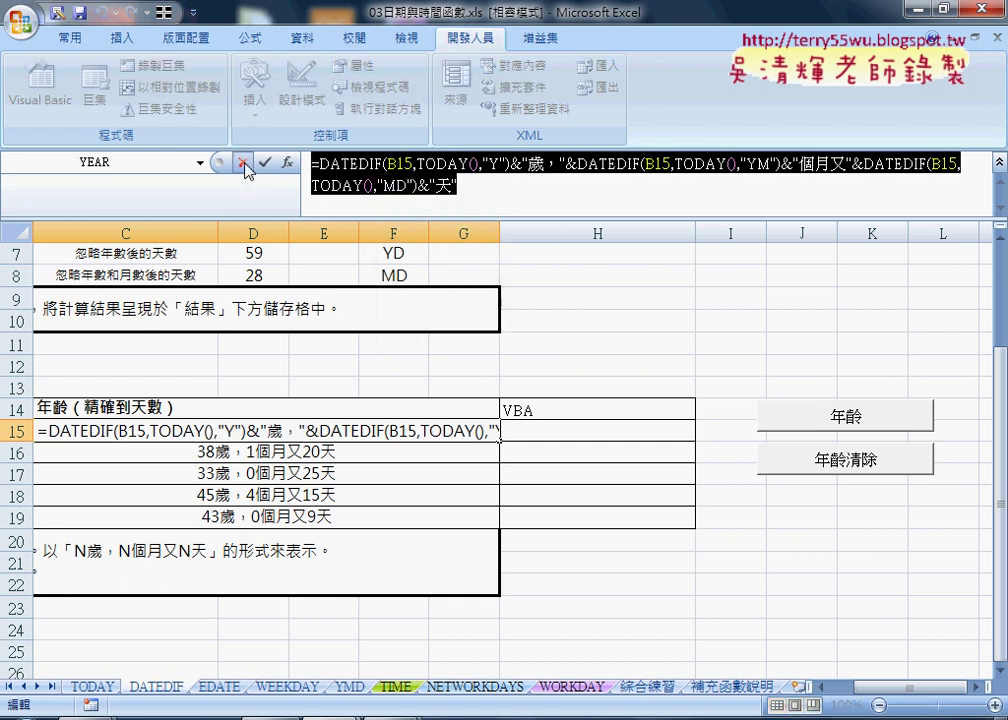
click(264, 162)
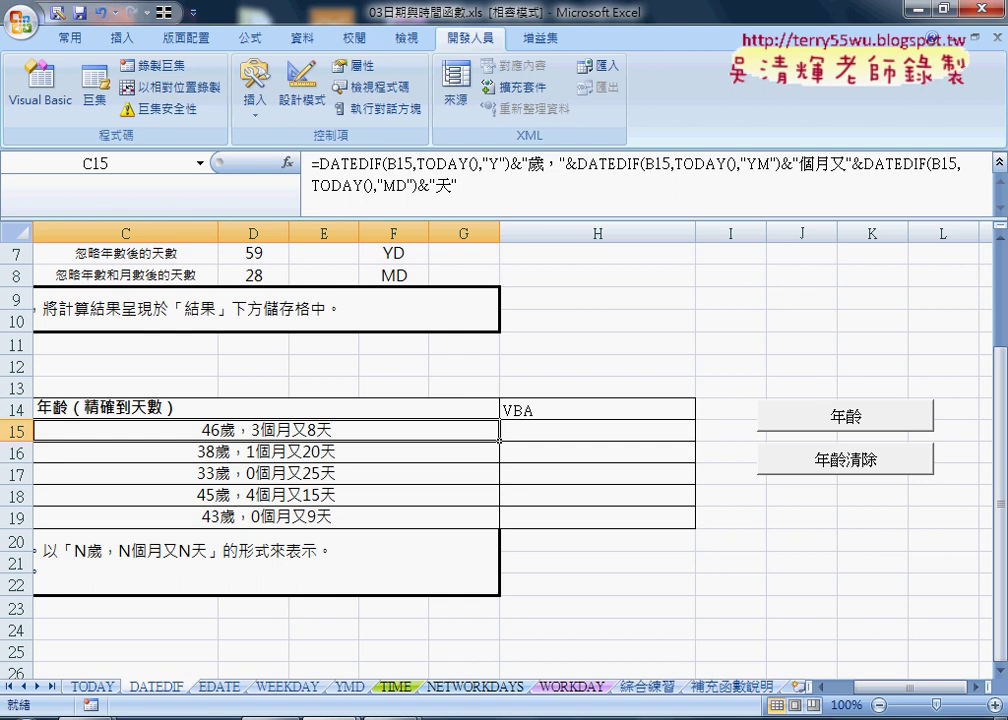
key(super)
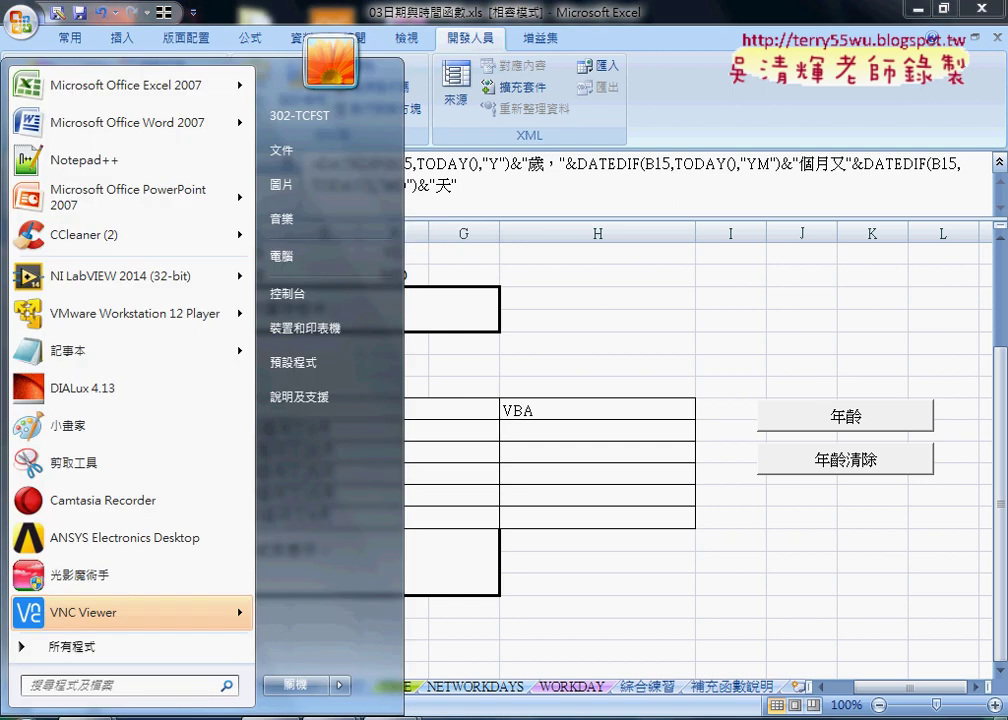
Step: Paste the copied DATEDIF formula into a new blank Notepad document
click(86, 353)
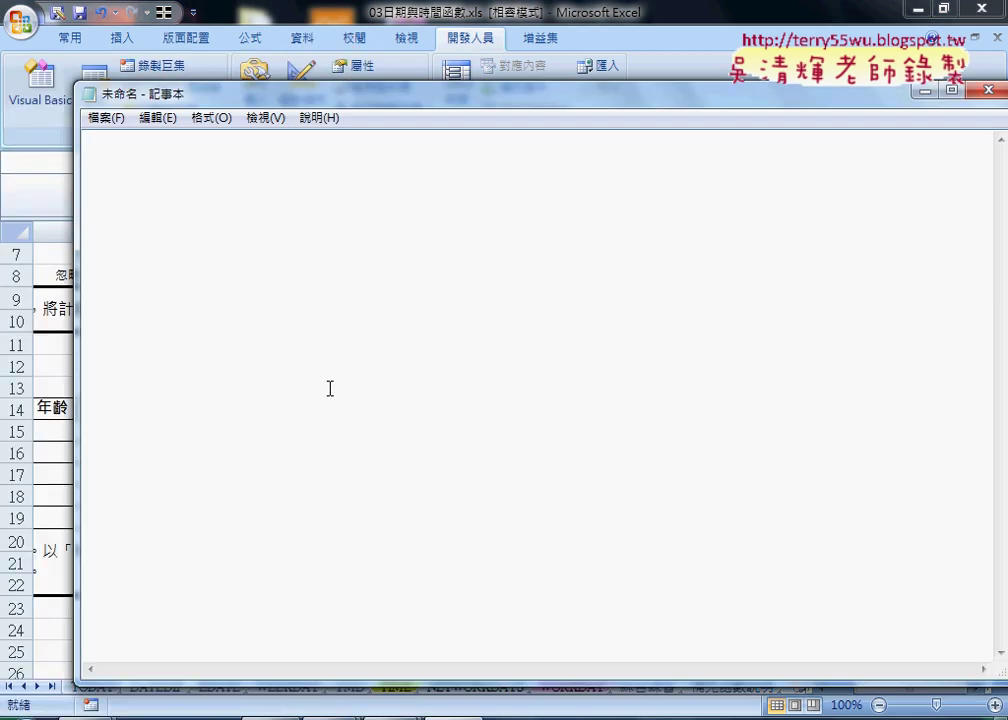
right_click(330, 388)
click(382, 476)
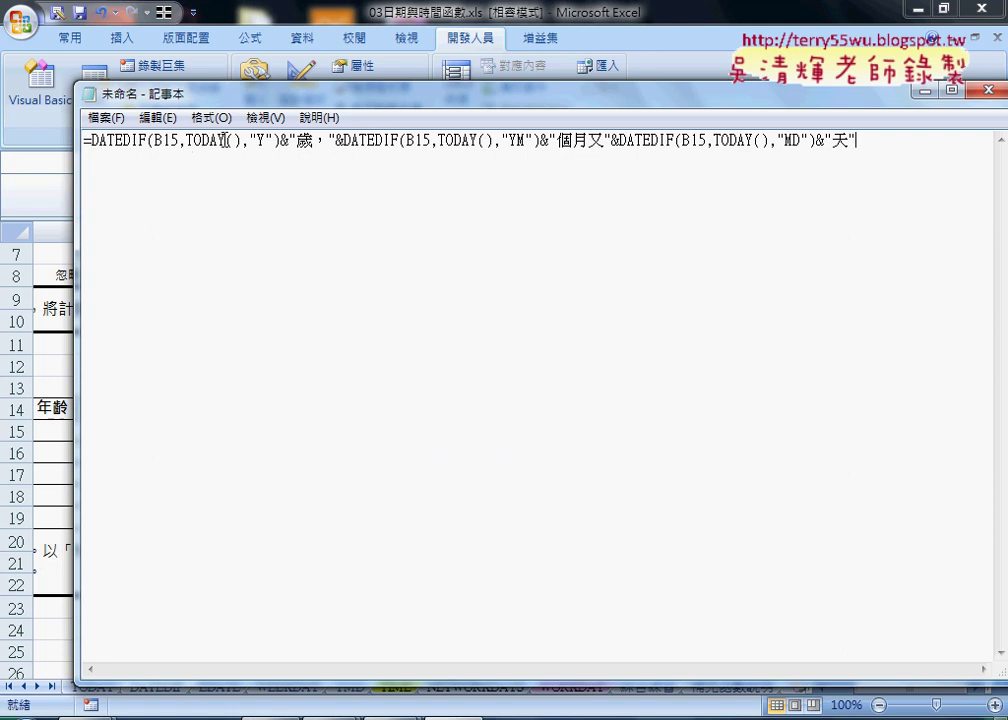
click(249, 140)
click(156, 117)
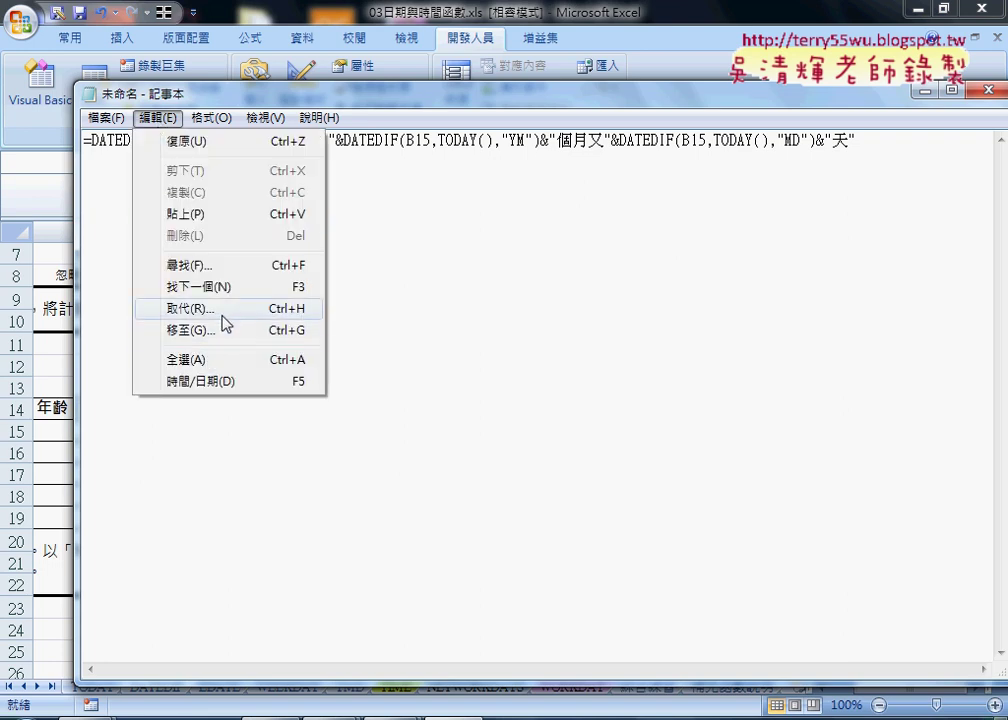
Step: Replace every " with "" in the Notepad formula and select the whole converted line
click(285, 309)
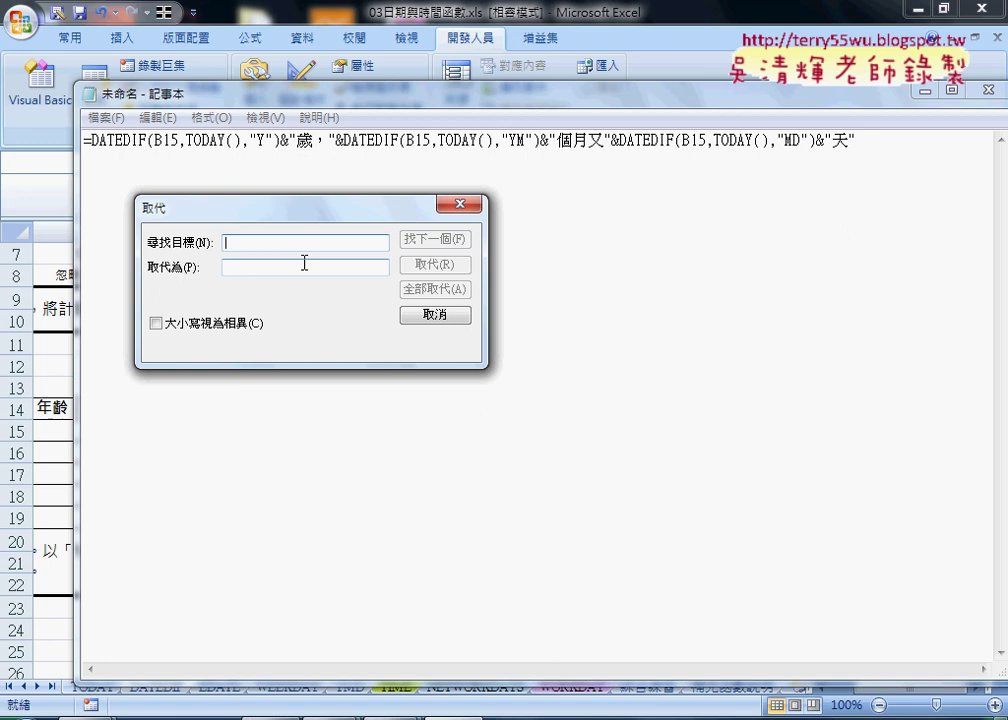
text(")
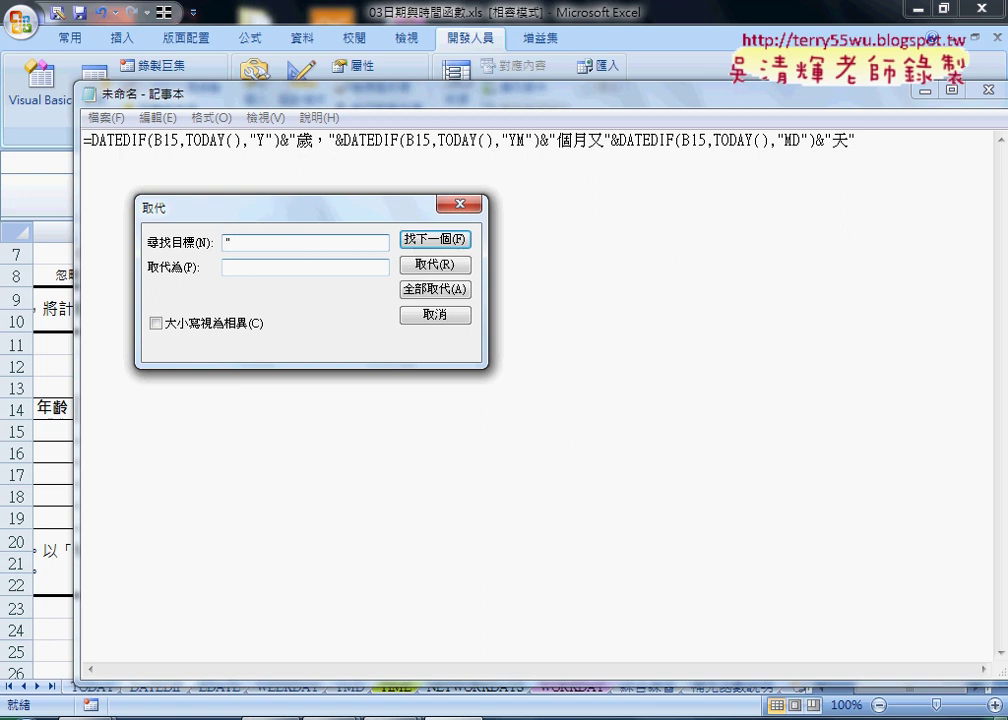
click(226, 267)
text("")
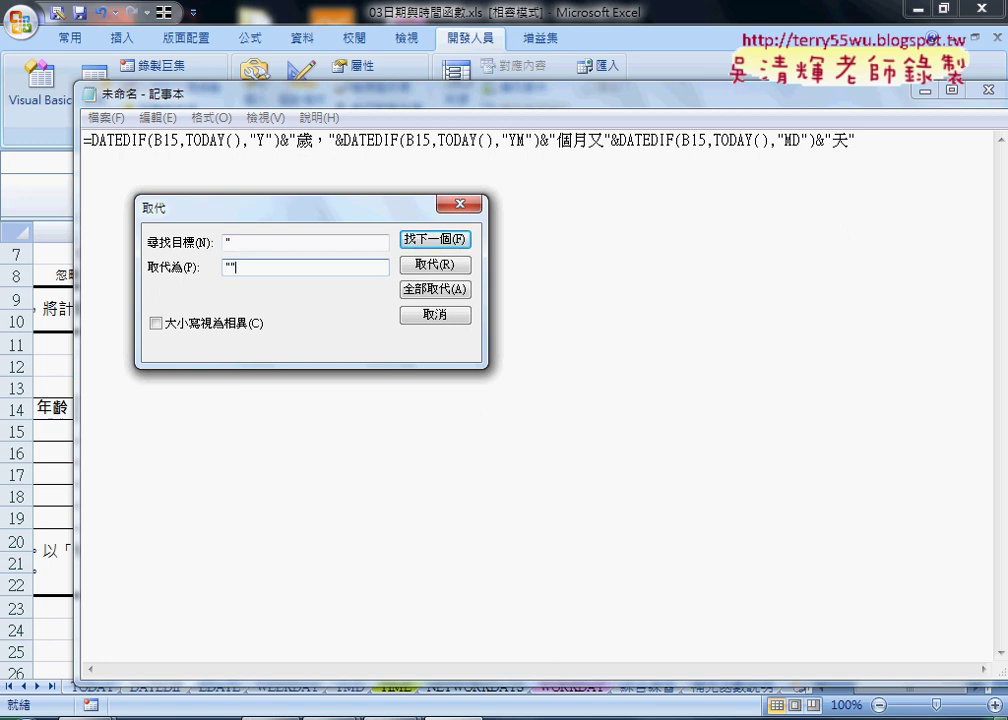
click(434, 289)
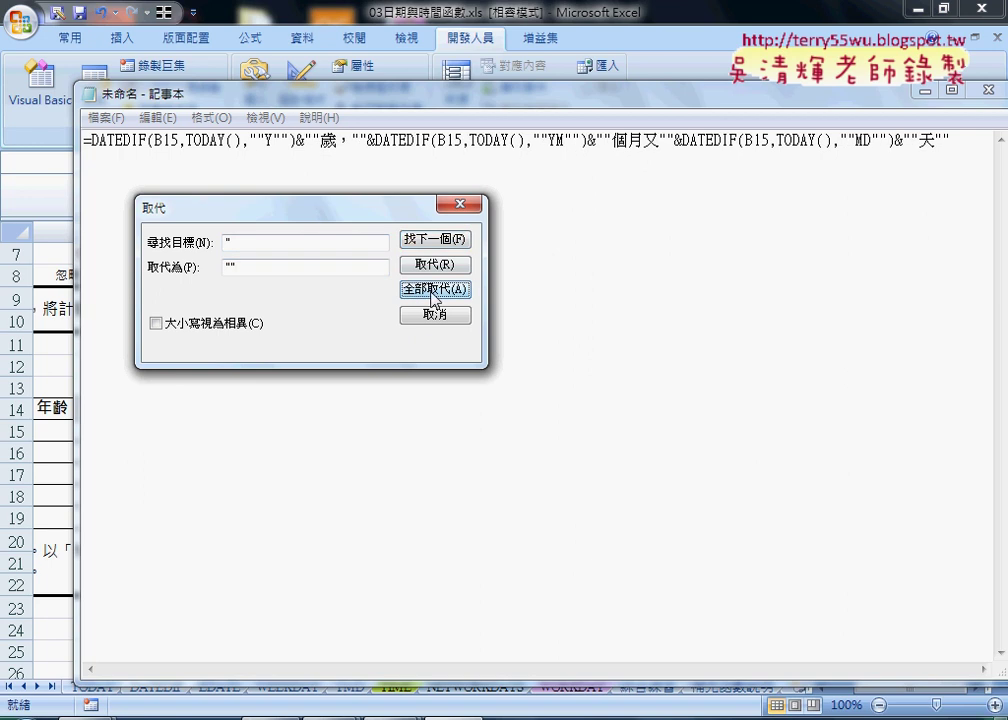
click(428, 316)
drag(950, 140, 80, 147)
Step: Open the workbook's VBA code and show Module1
click(487, 12)
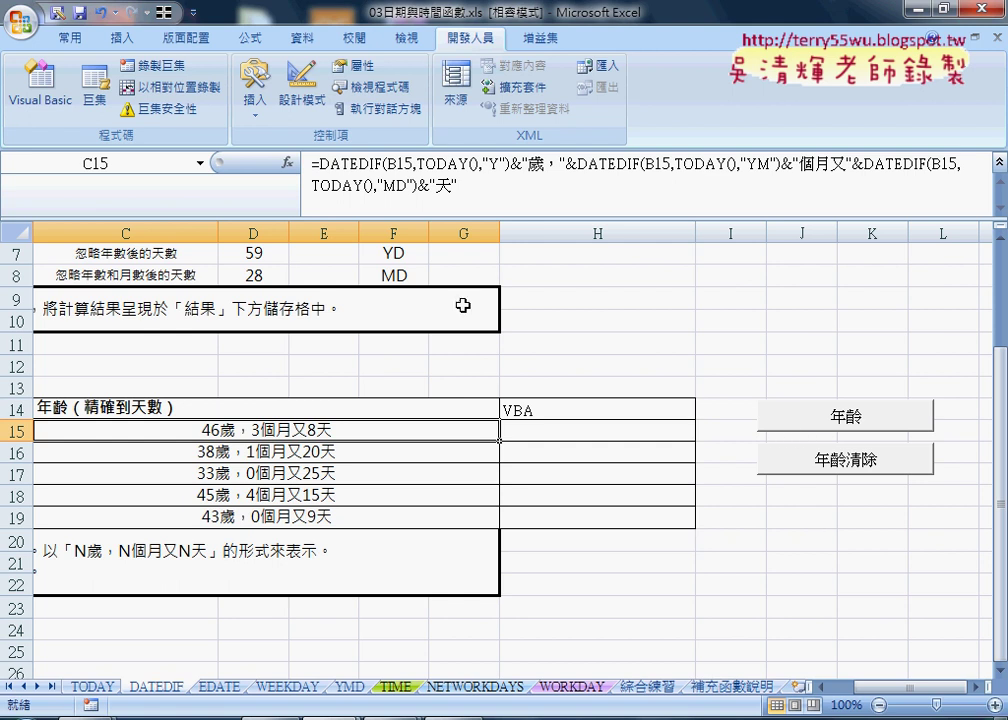
click(50, 106)
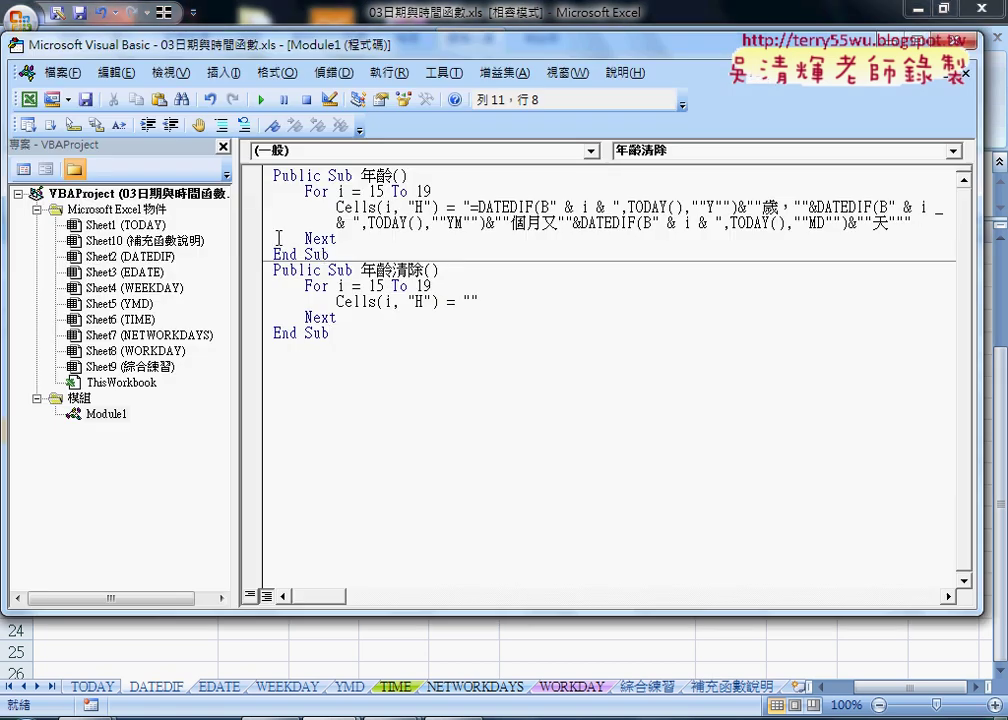
drag(234, 254, 152, 254)
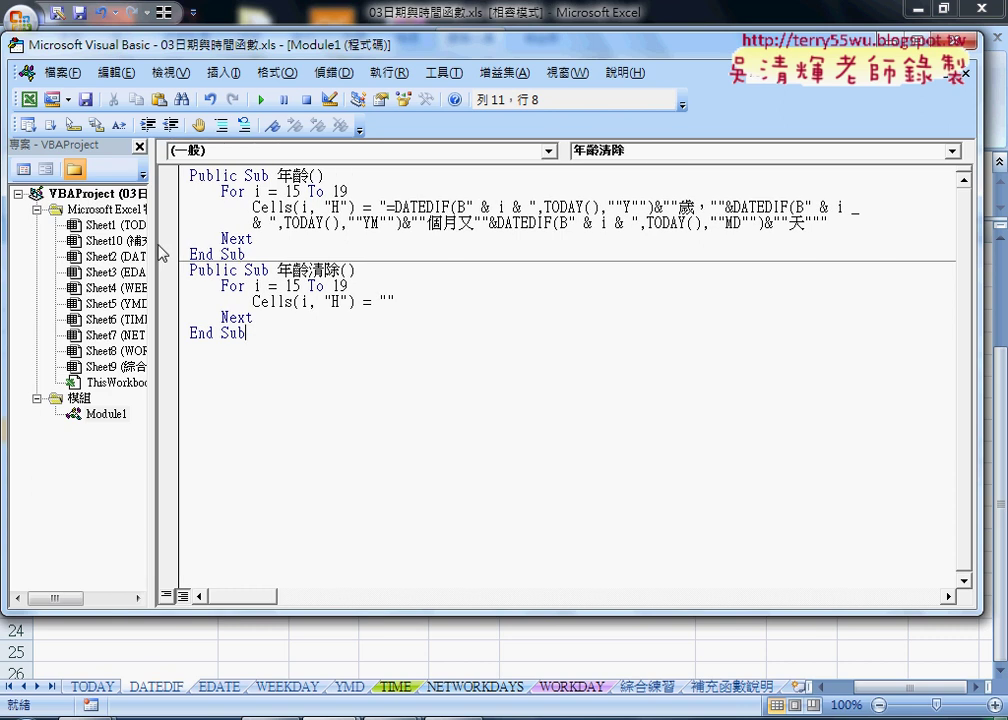
click(107, 414)
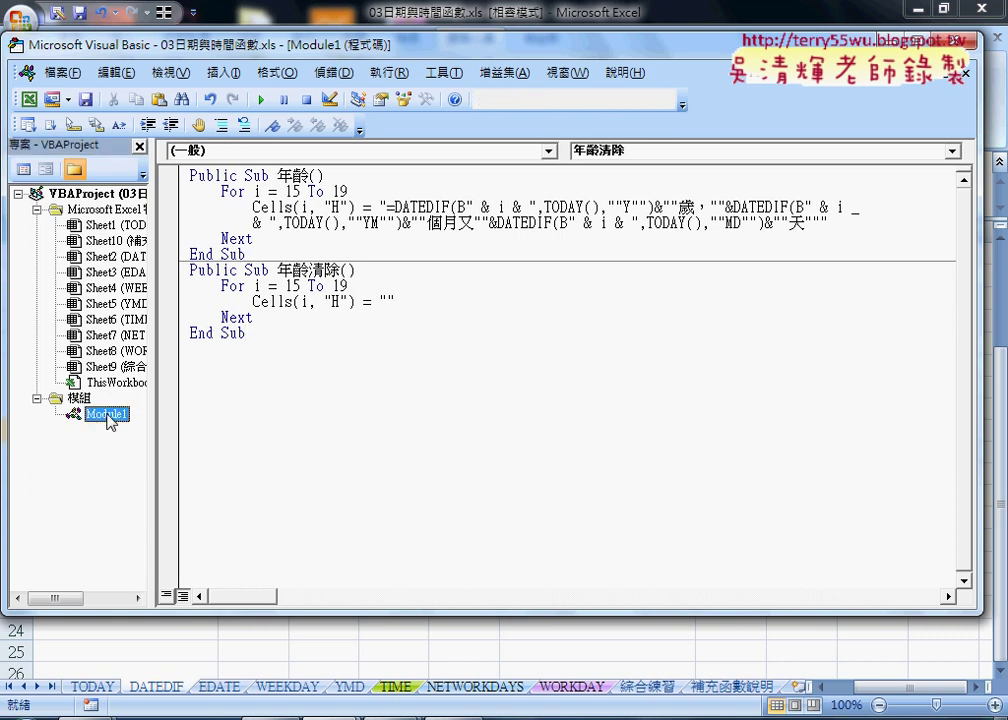
Step: Delete the old DATEDIF string from the Cells(i, "H") line of the 年齡 macro
drag(277, 175, 309, 175)
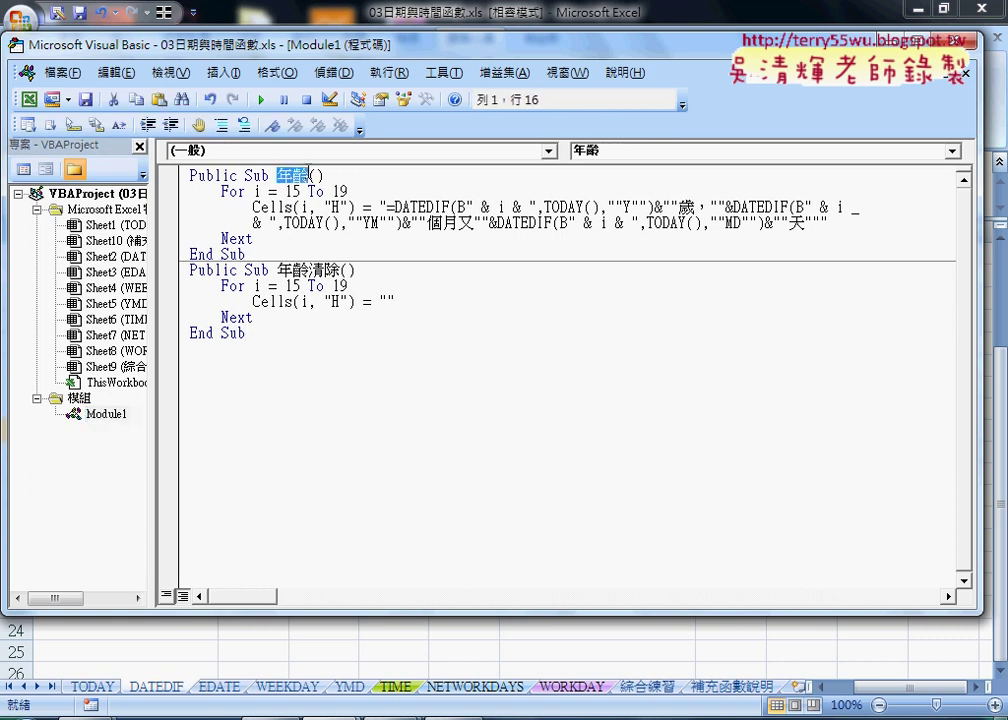
click(280, 232)
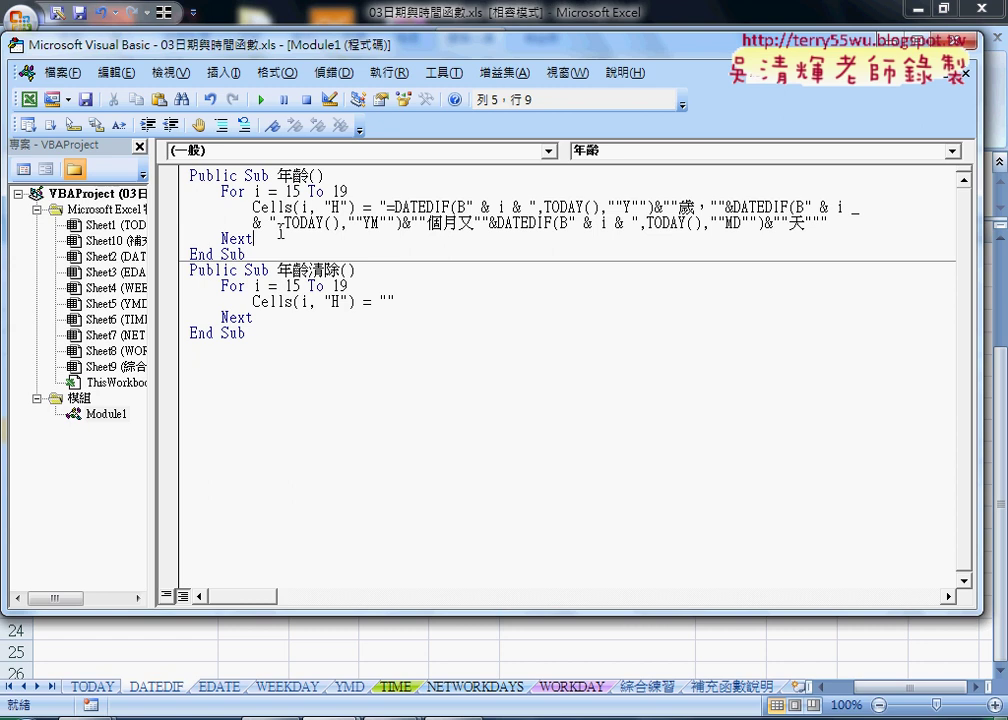
click(391, 207)
drag(391, 206, 824, 220)
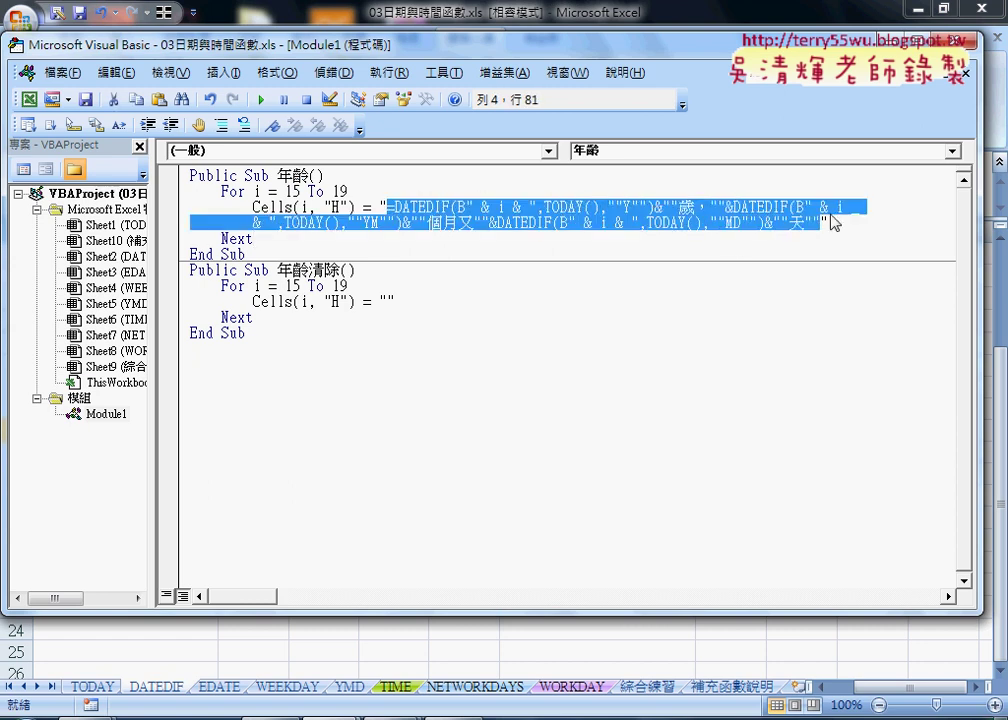
key(Delete)
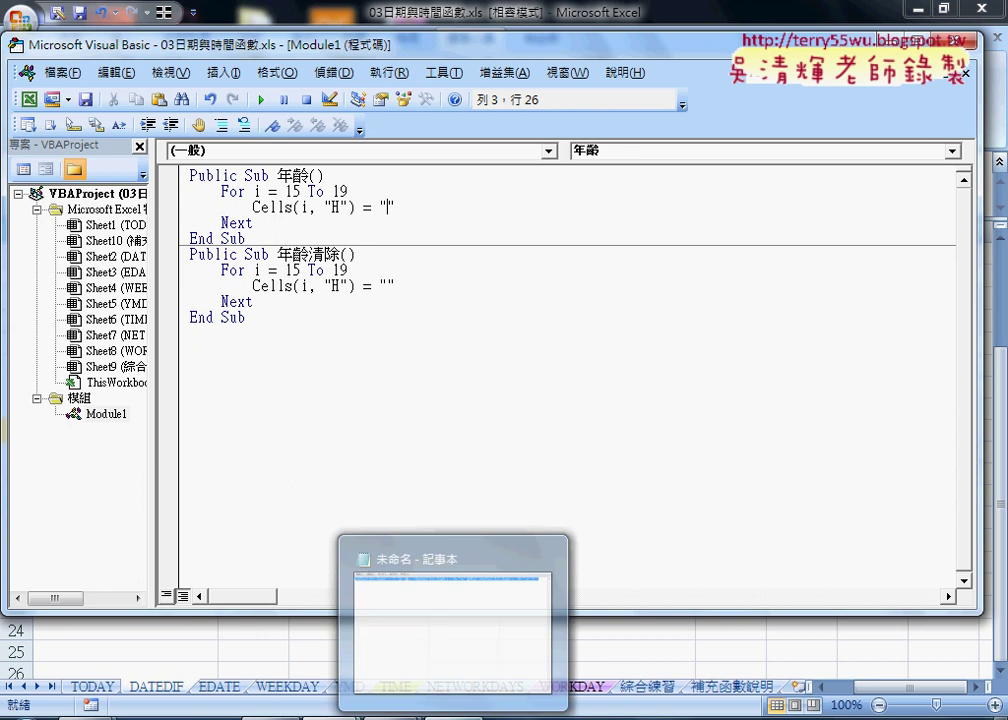
Step: Paste the quote-doubled DATEDIF formula from Notepad after Cells(i, "H") = " in 年齡
click(453, 630)
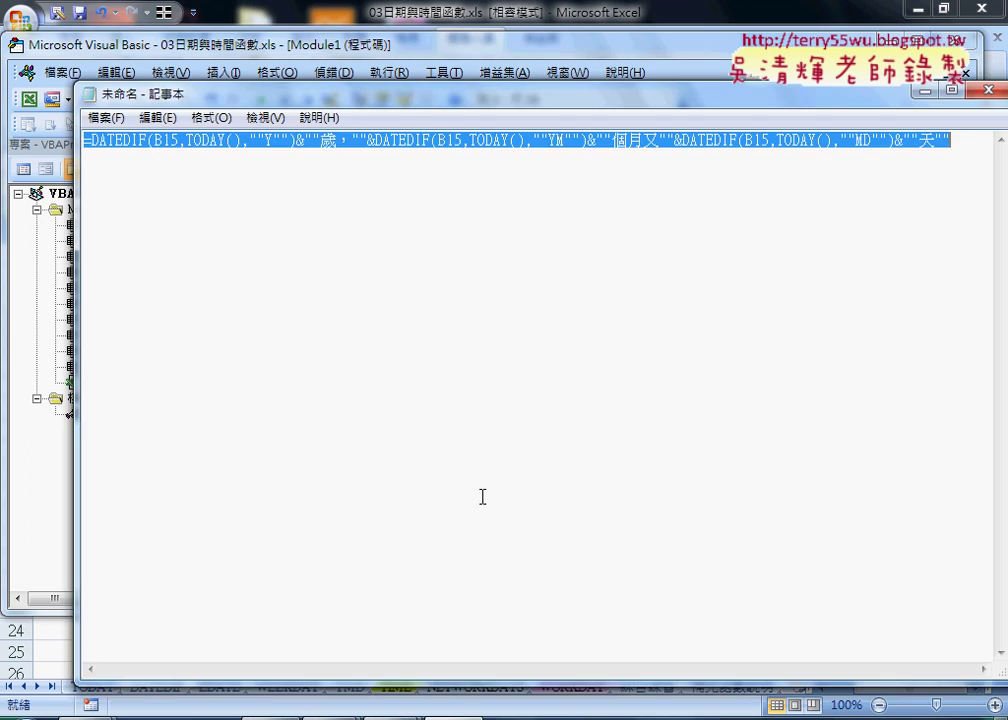
right_click(568, 150)
click(592, 203)
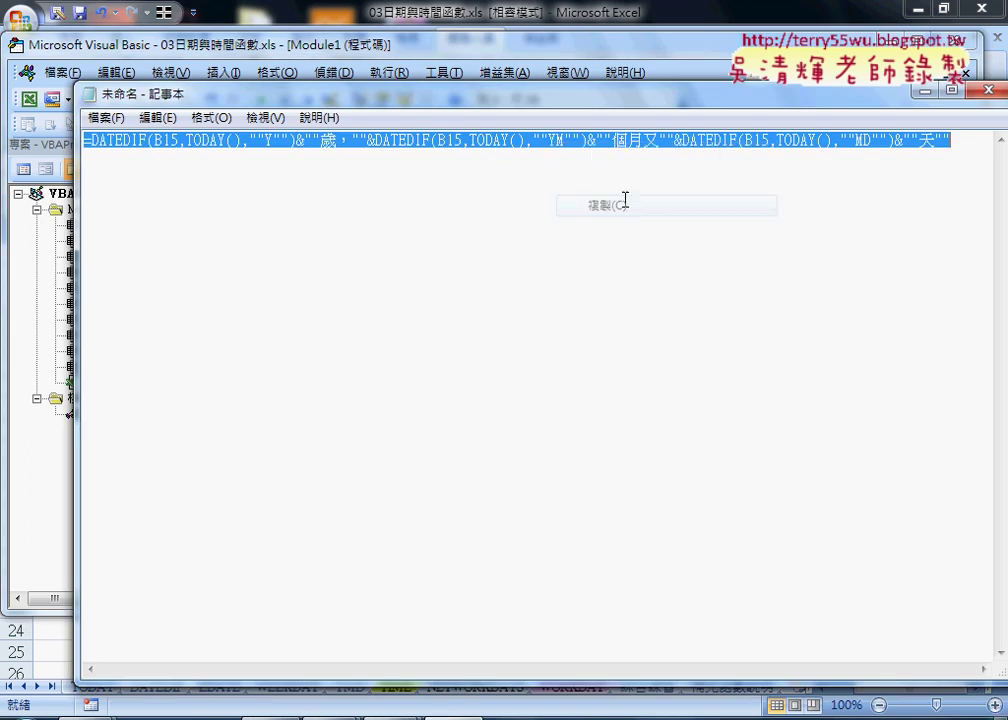
click(926, 92)
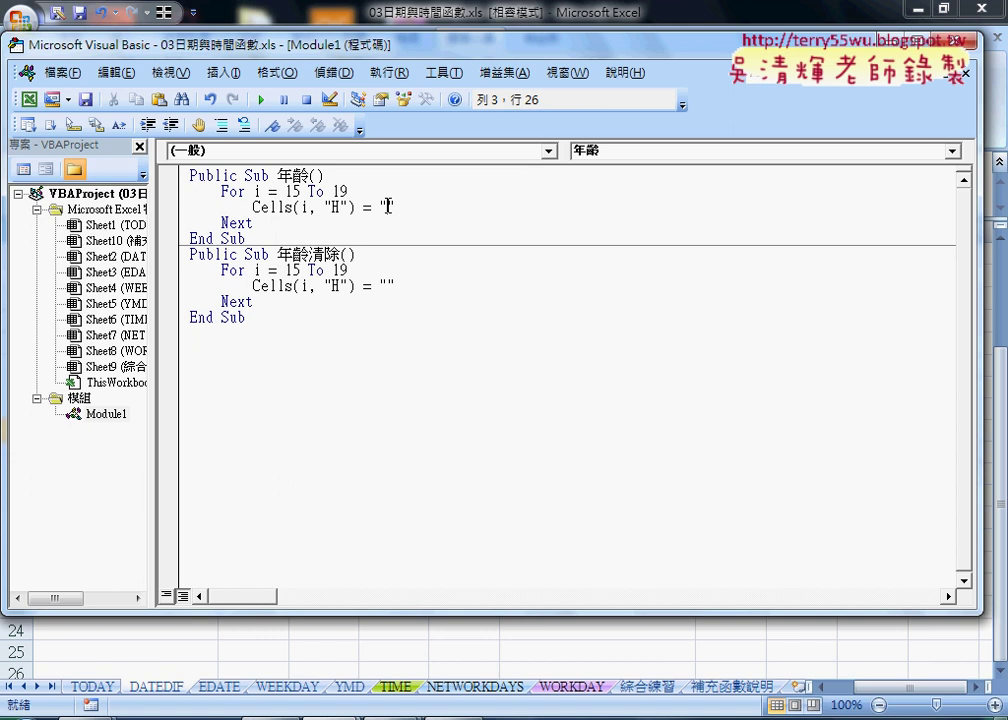
right_click(388, 206)
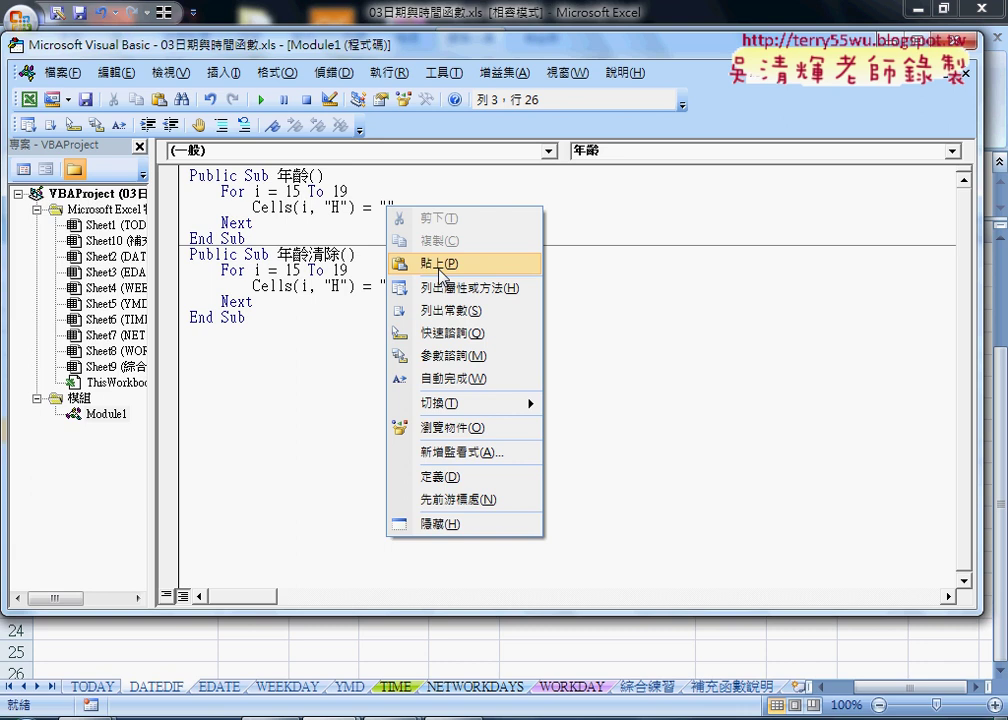
click(440, 271)
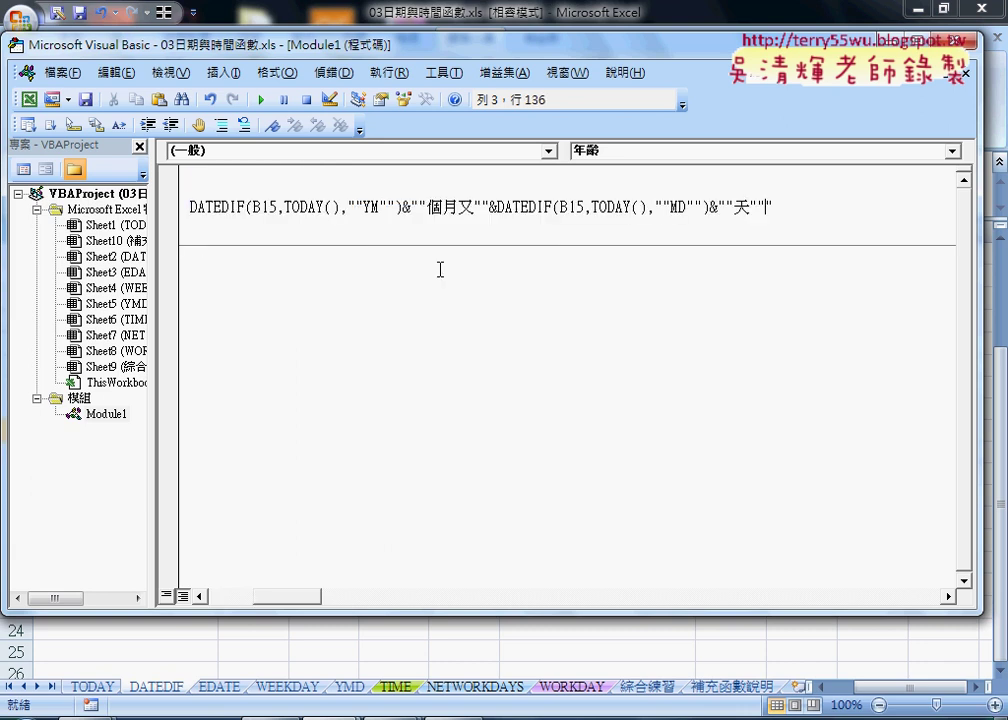
Step: Highlight the fixed row number 15 in B15 and move the editor to reveal the worksheet
drag(288, 597, 235, 597)
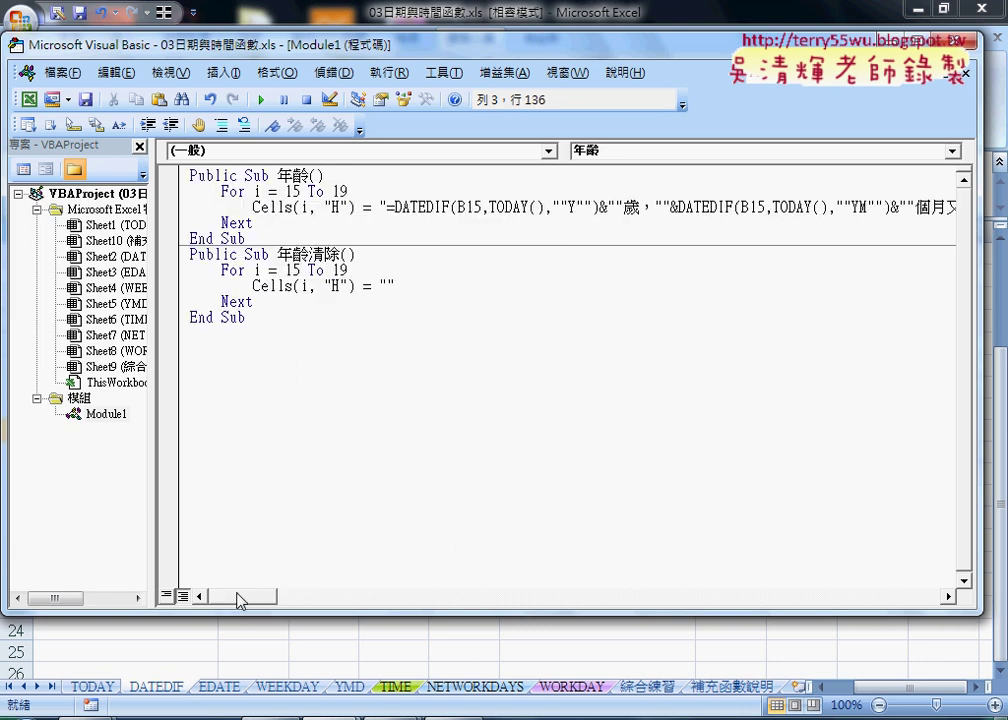
drag(548, 55, 590, 60)
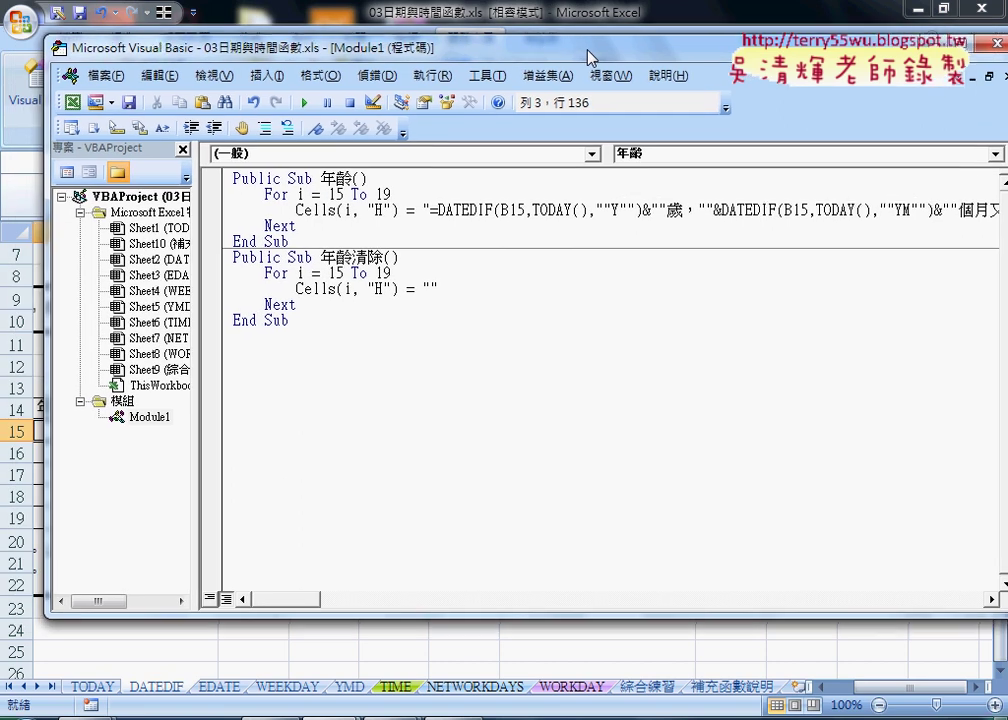
drag(523, 211, 507, 211)
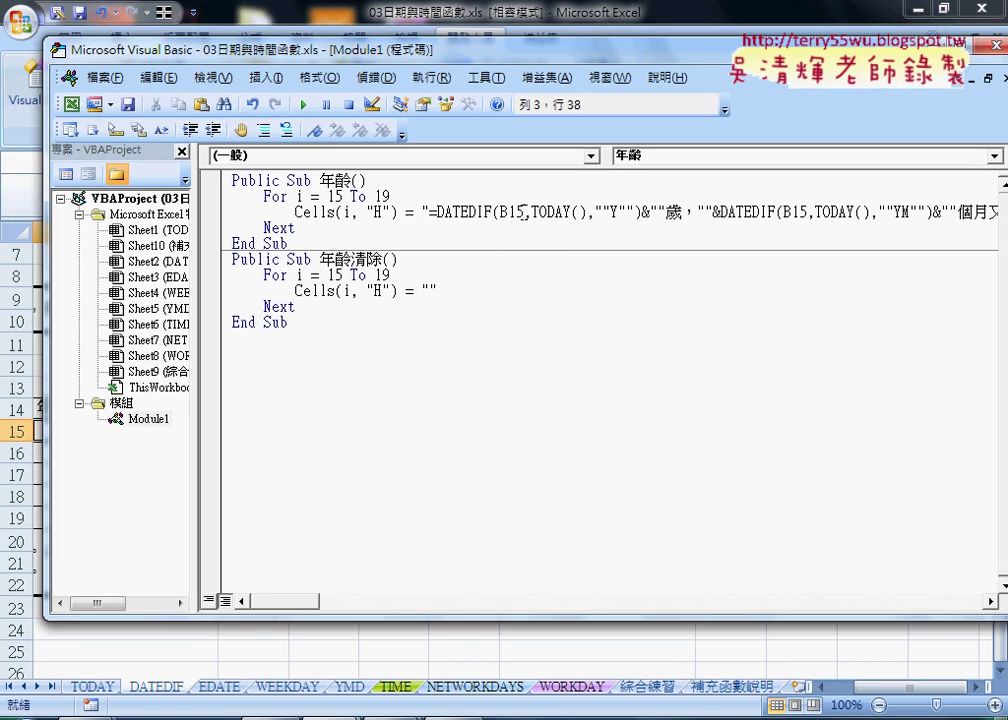
drag(443, 57, 972, 88)
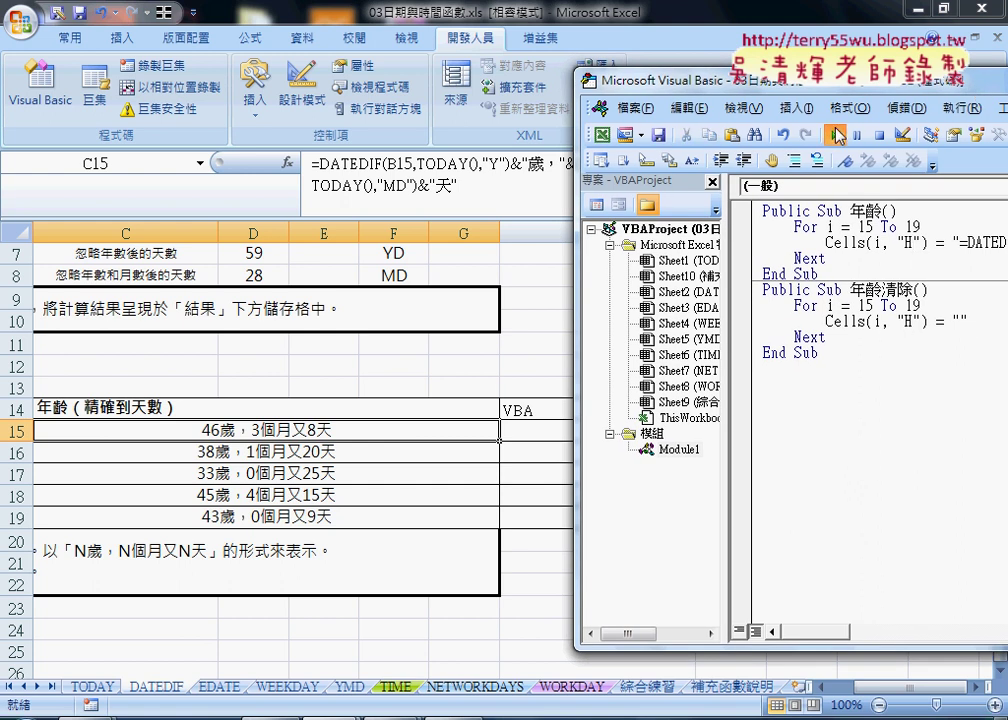
Step: Run the 年齡 macro and check column H: every row shows 46歲，3個月又8天
key(F5)
drag(660, 80, 742, 87)
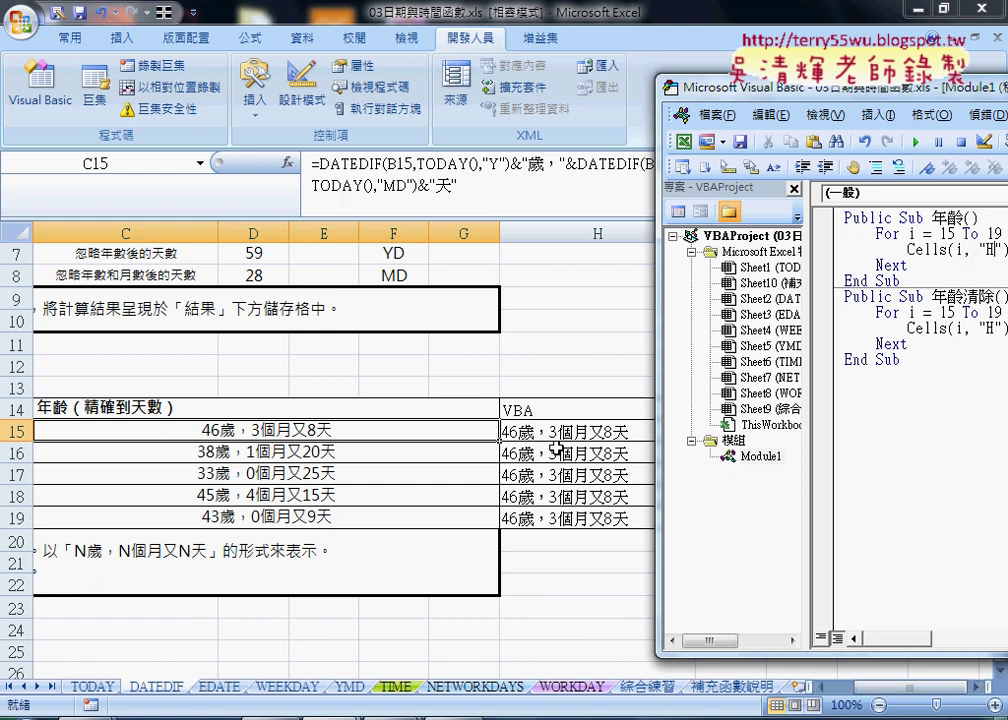
drag(864, 86, 468, 86)
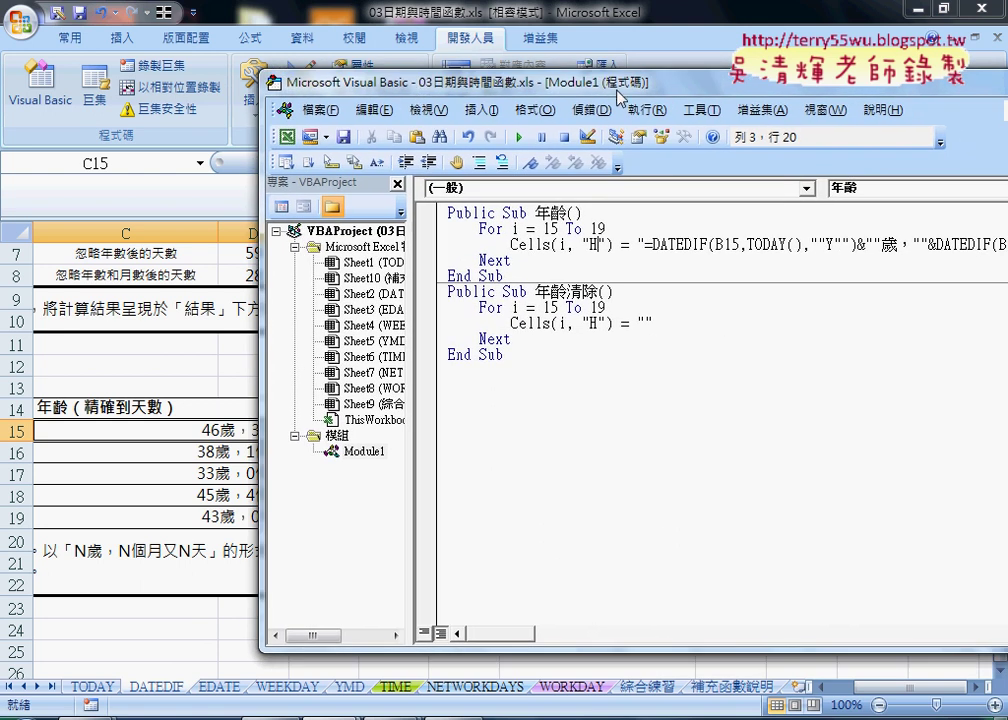
Step: In the first DATEDIF call, replace the fixed 15 in B15 with " & i & "
drag(468, 86, 358, 86)
drag(481, 93, 250, 99)
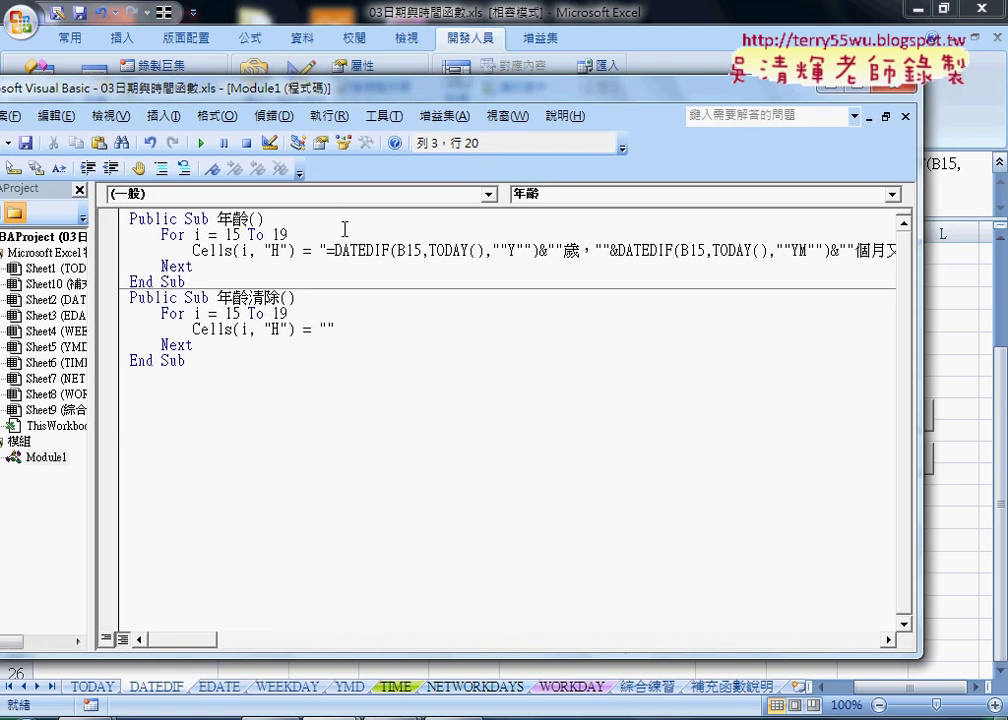
drag(422, 250, 405, 250)
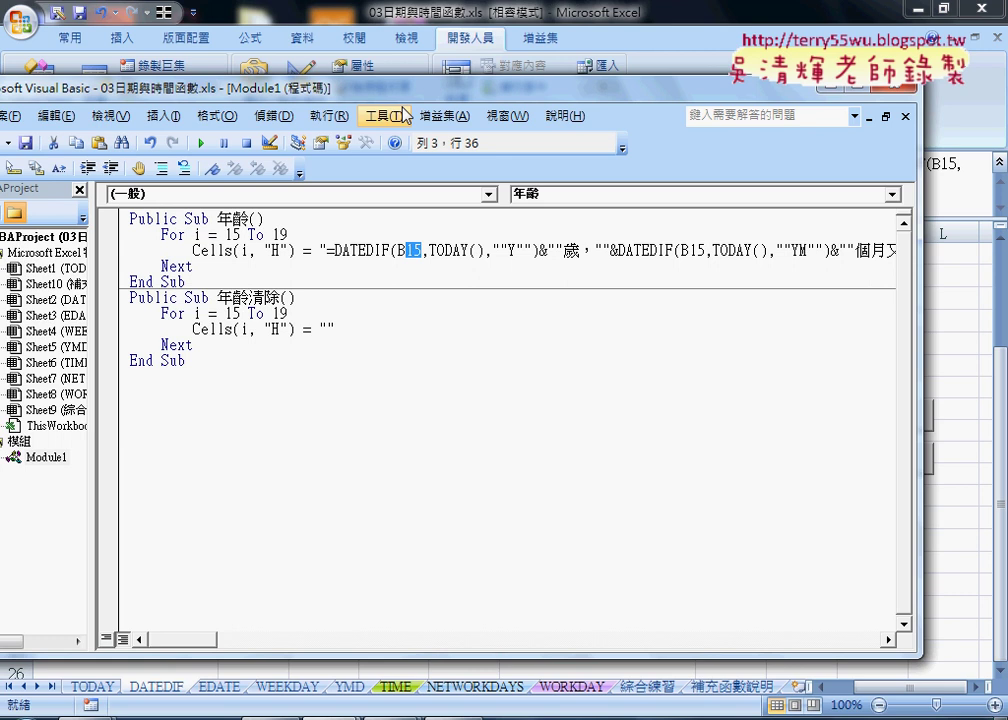
key(Delete)
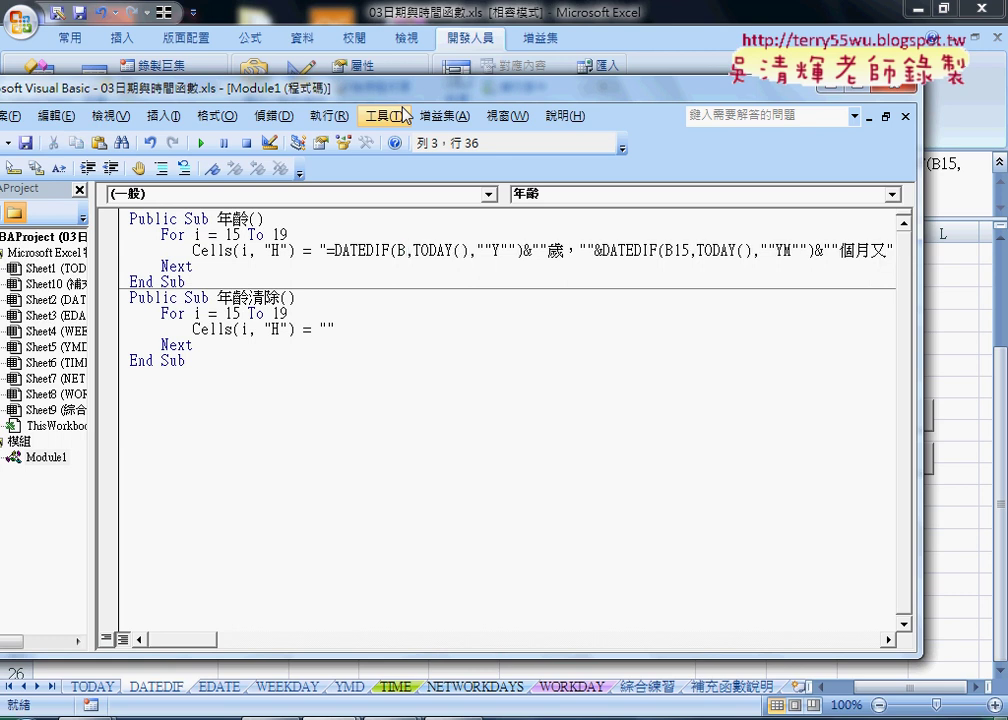
key(ctrl+z)
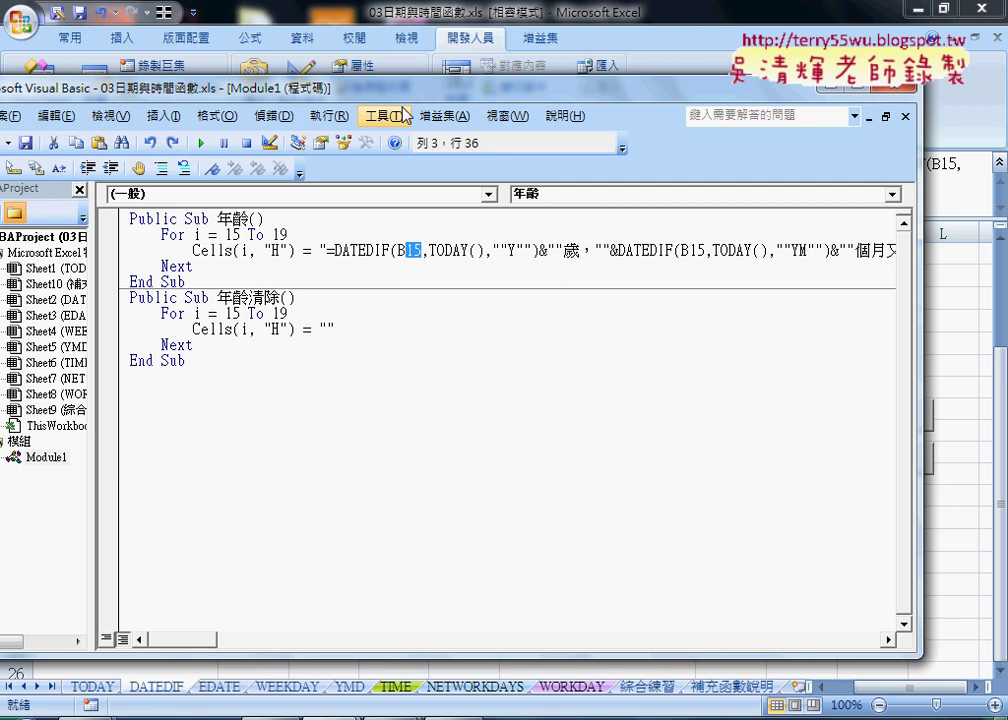
text("")
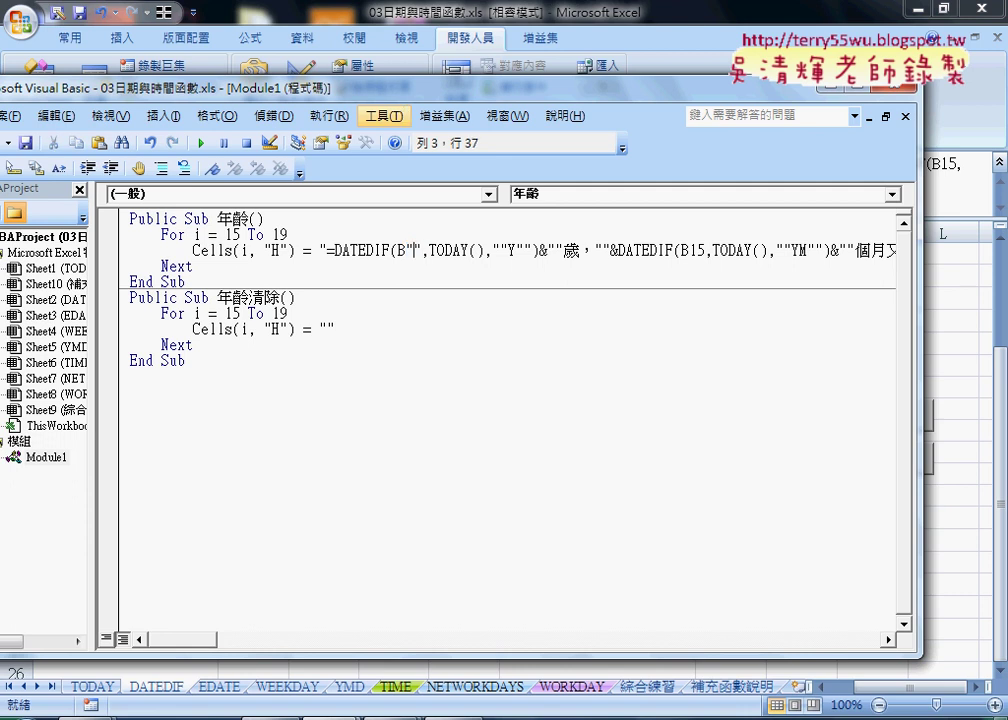
text(&&)
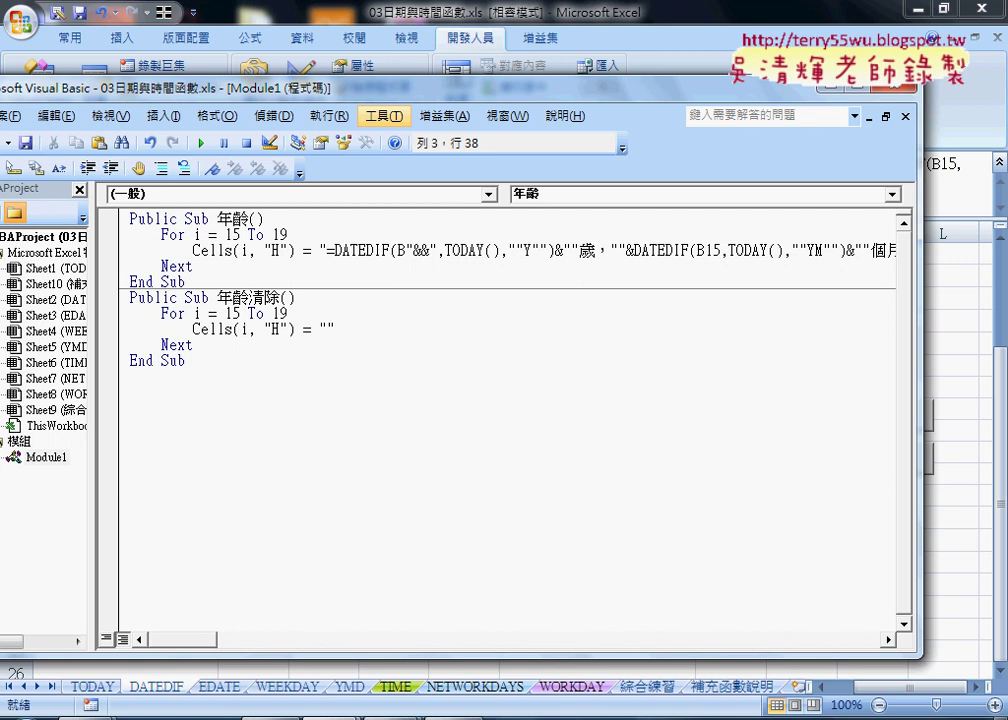
text(i)
click(413, 250)
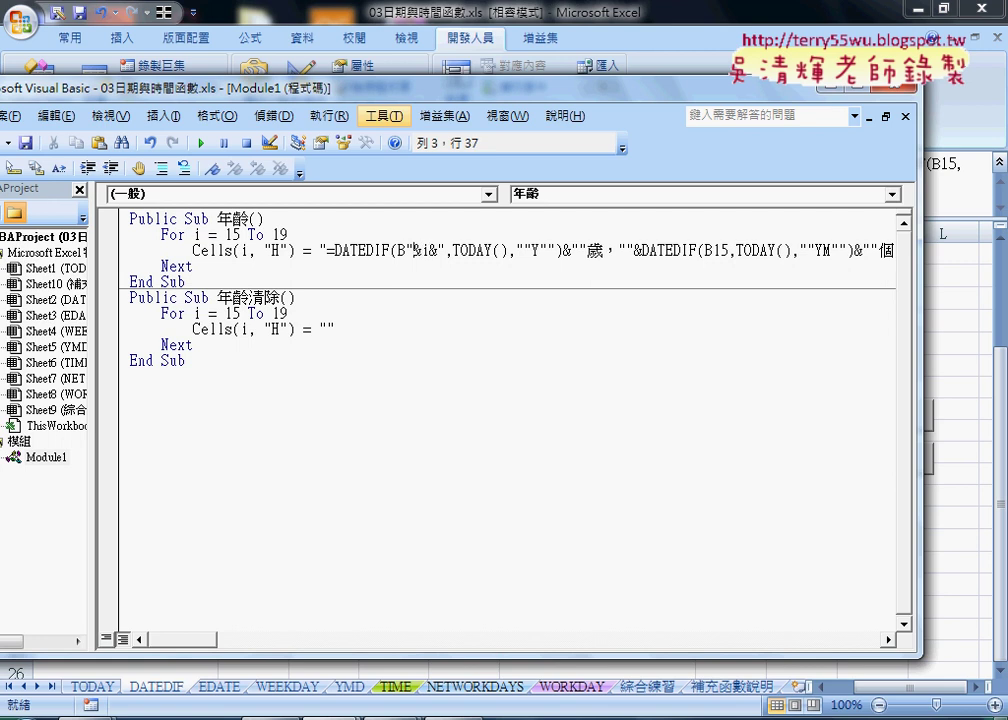
key(space)
key(Right)
key(space)
key(Right)
key(space)
key(Right)
key(space)
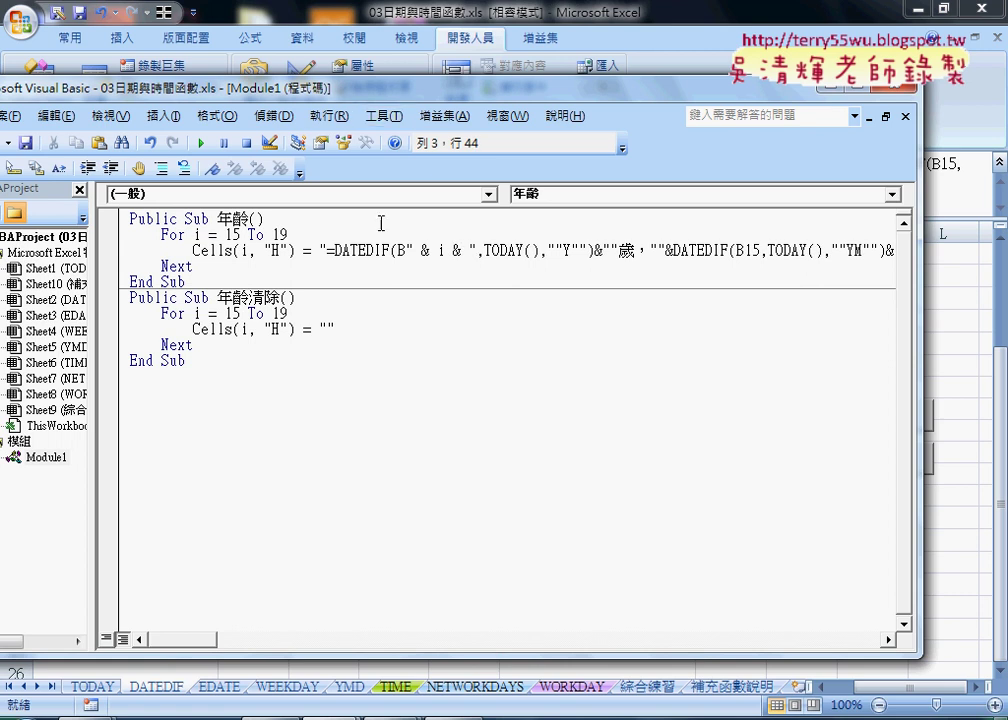
Step: Copy " & i & " and paste it over the 15 in the second DATEDIF's B15
drag(406, 250, 477, 250)
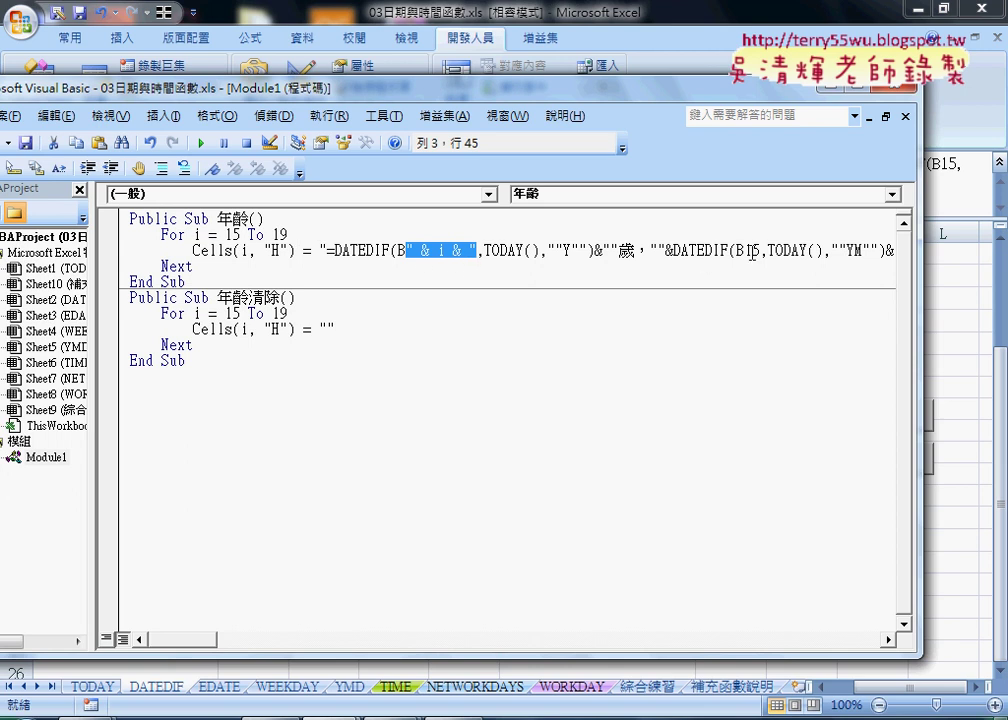
right_click(436, 257)
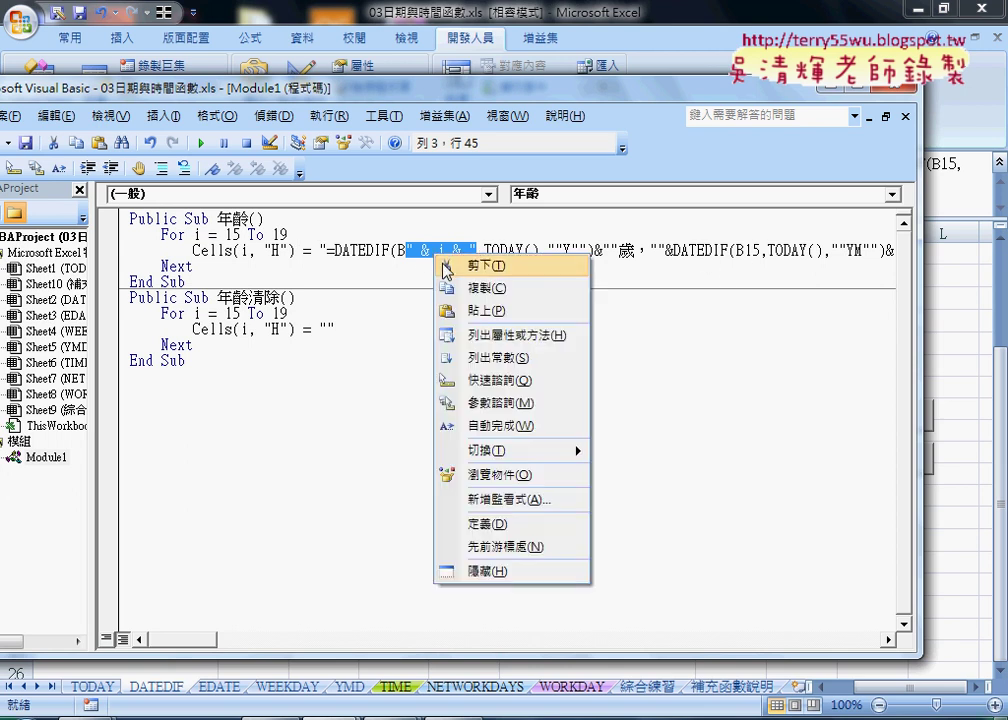
click(463, 289)
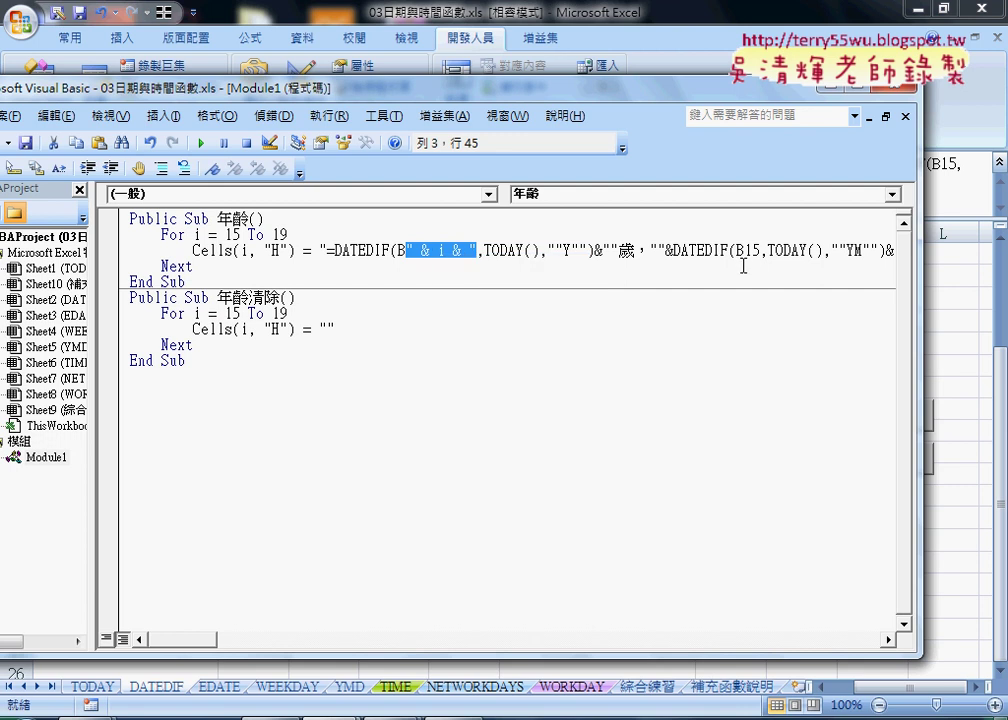
drag(744, 251, 759, 251)
right_click(754, 258)
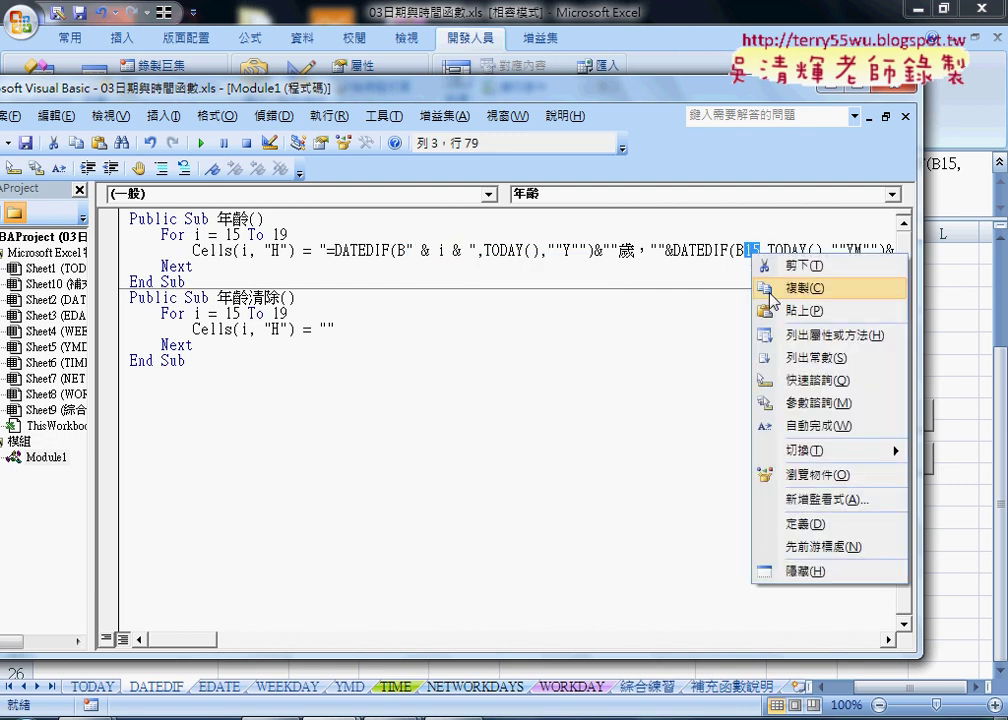
click(785, 310)
drag(207, 641, 241, 645)
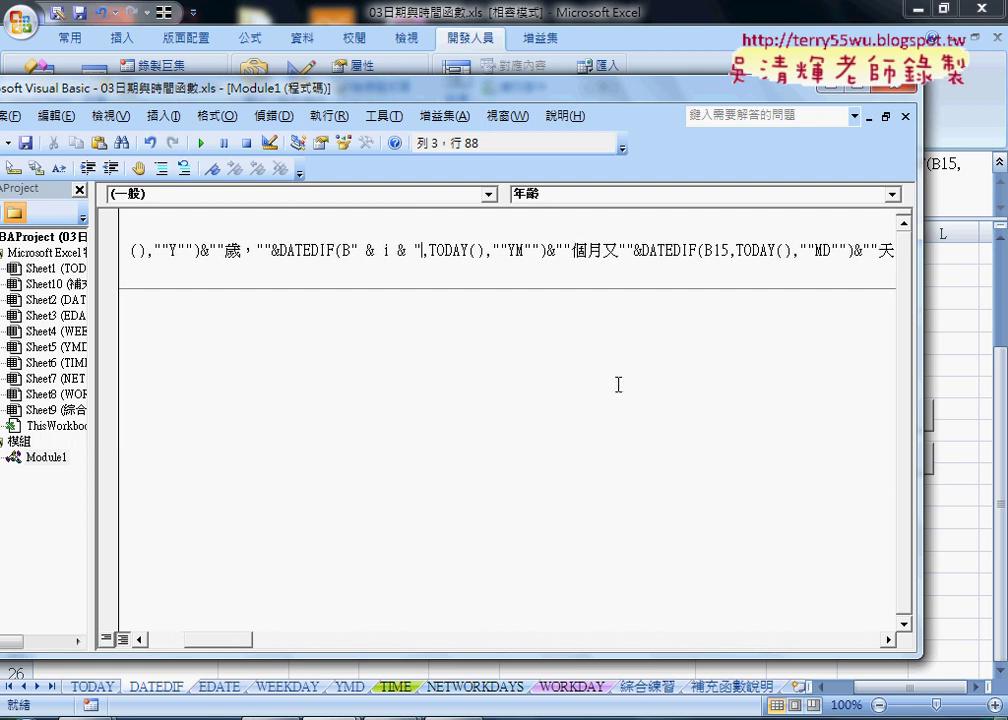
Step: Paste " & i & " over the 15 in the third DATEDIF's B15
click(731, 250)
drag(731, 250, 713, 250)
right_click(720, 254)
click(763, 313)
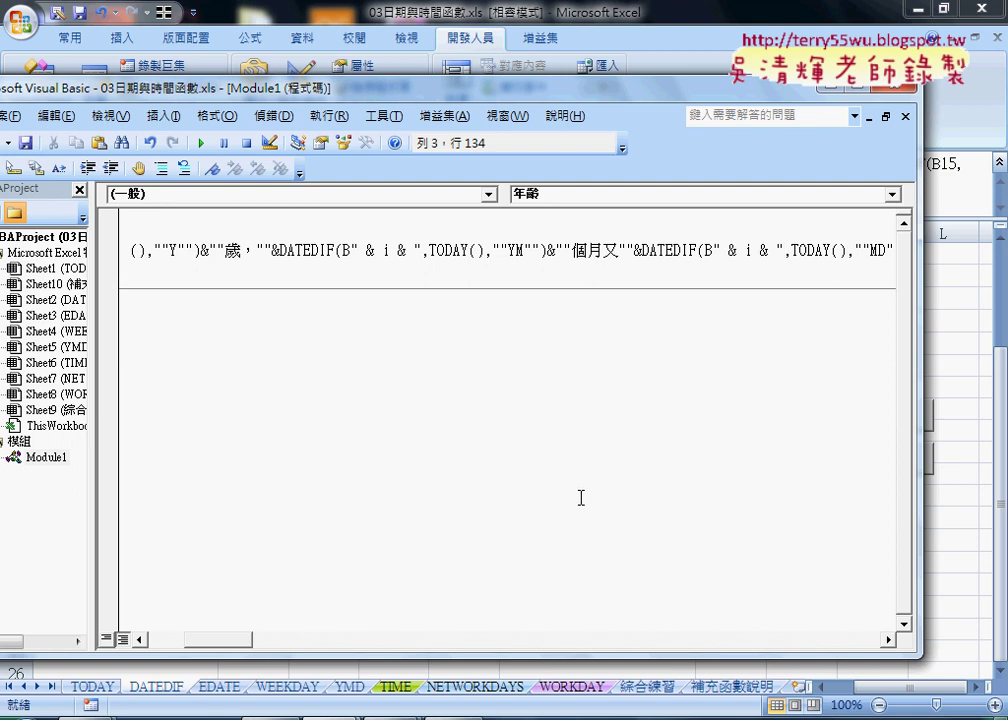
drag(241, 639, 152, 639)
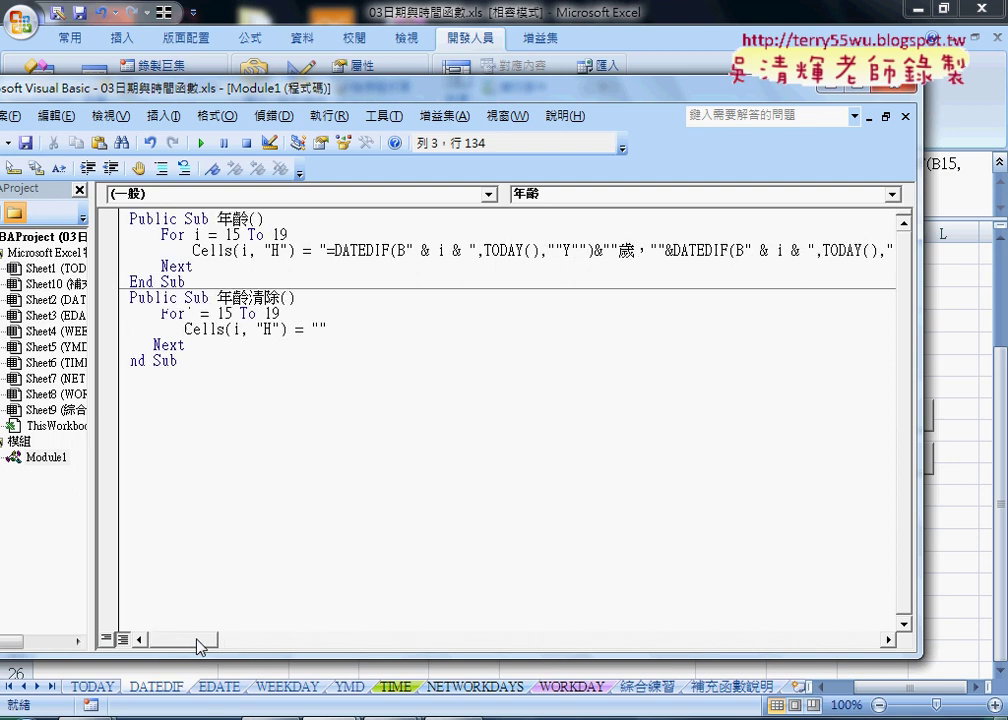
click(613, 20)
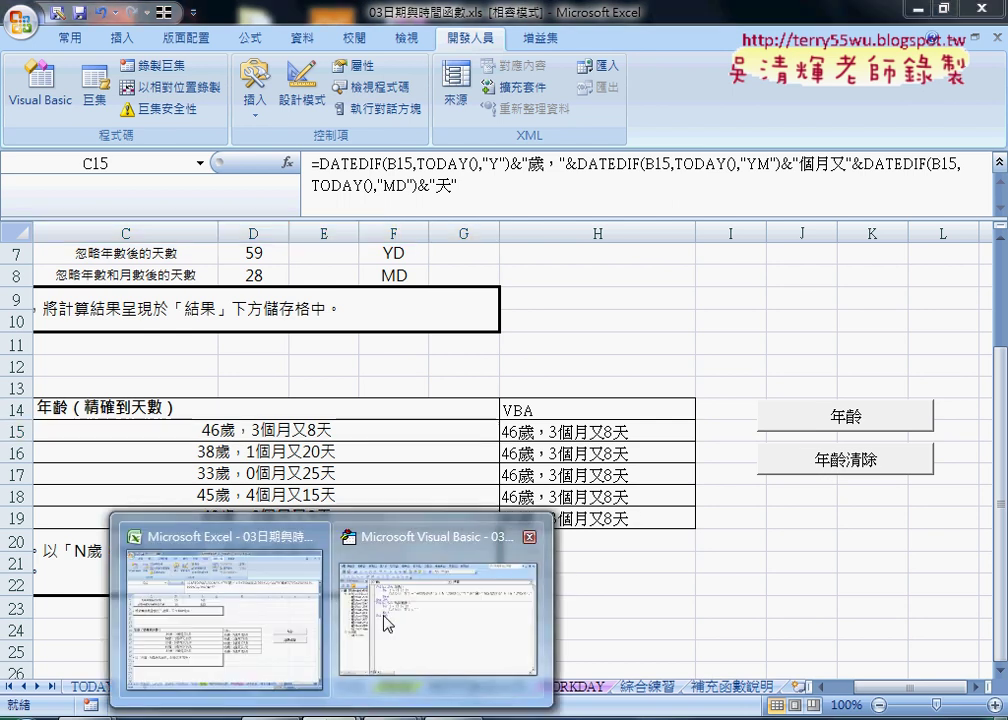
Step: Clear H15:H19 with 年齡清除, then rerun 年齡 for per-row ages from 46歲，3個月又8天 to 43歲，0個月又9天
click(430, 650)
double_click(328, 328)
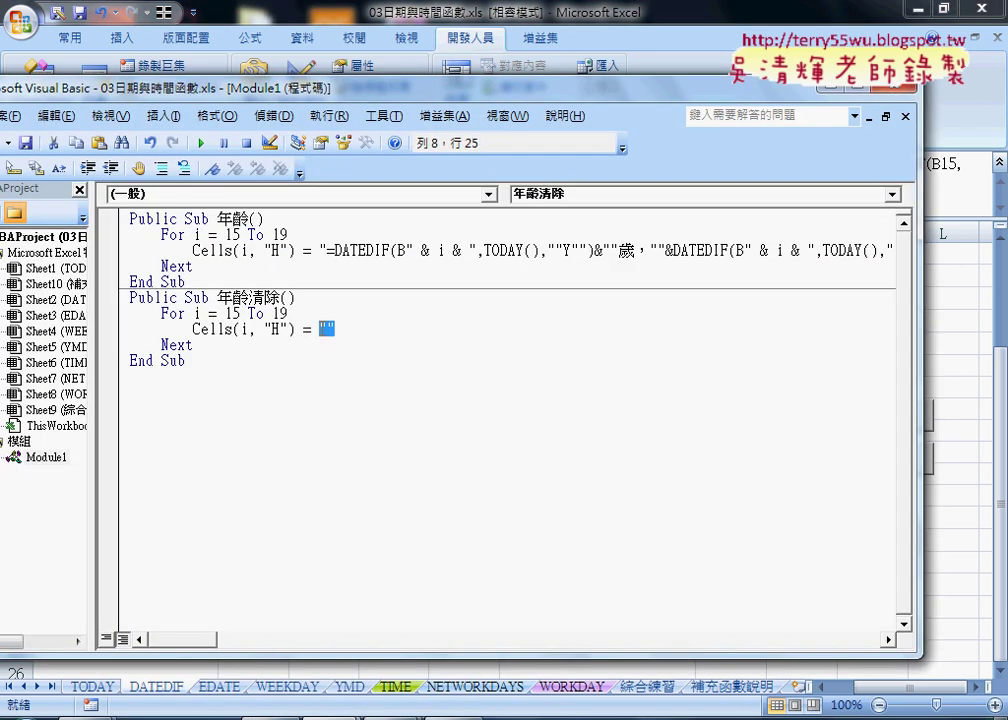
click(570, 22)
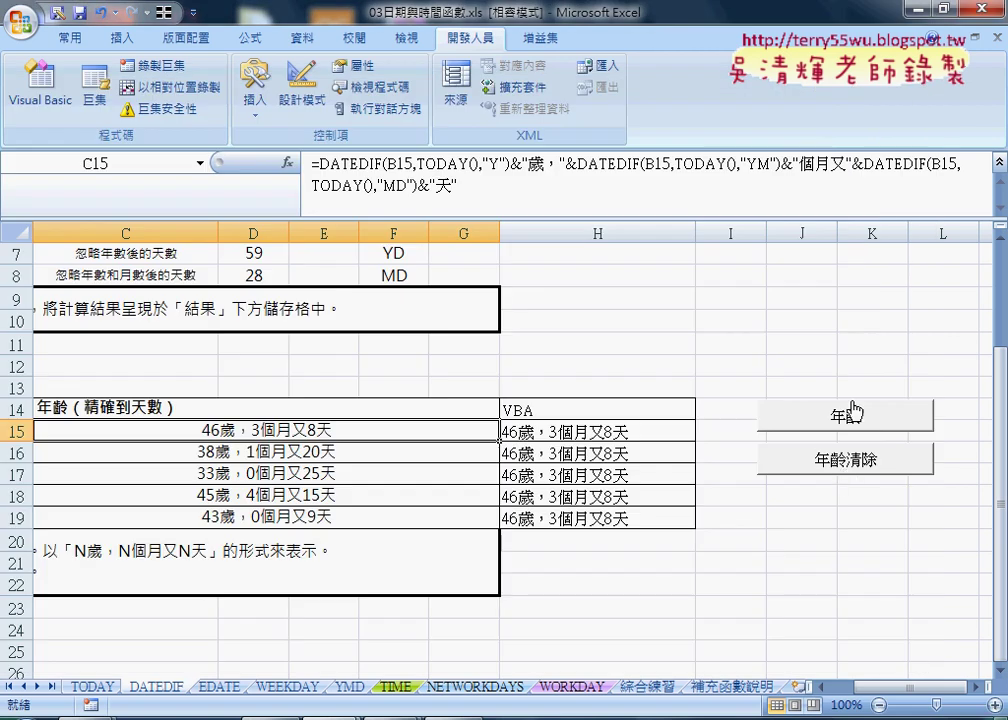
click(845, 462)
click(847, 418)
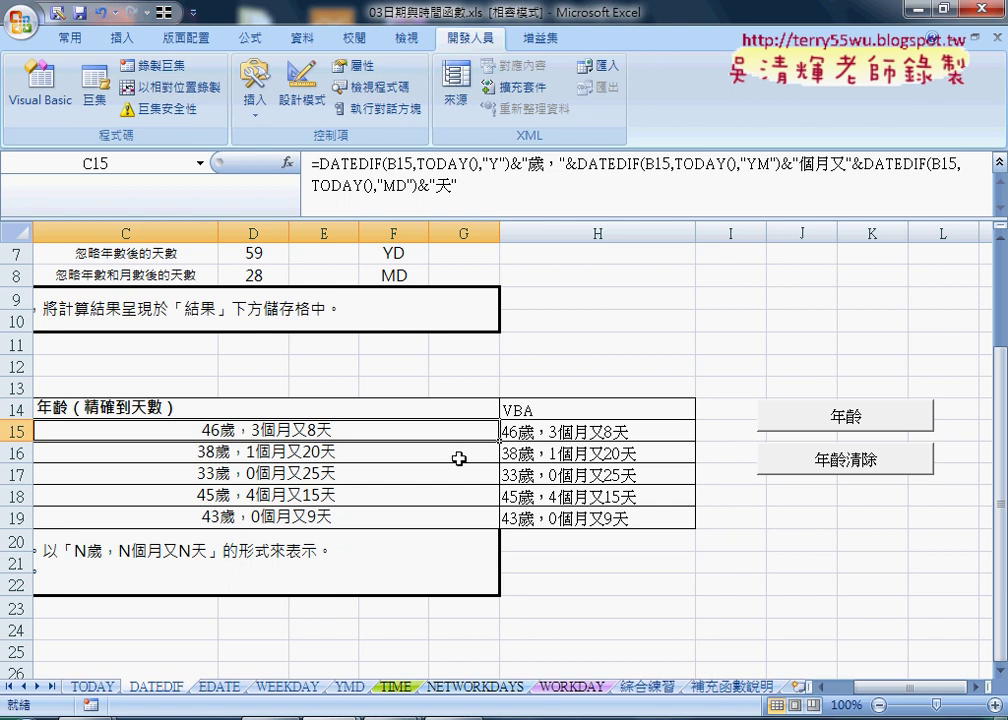
click(642, 436)
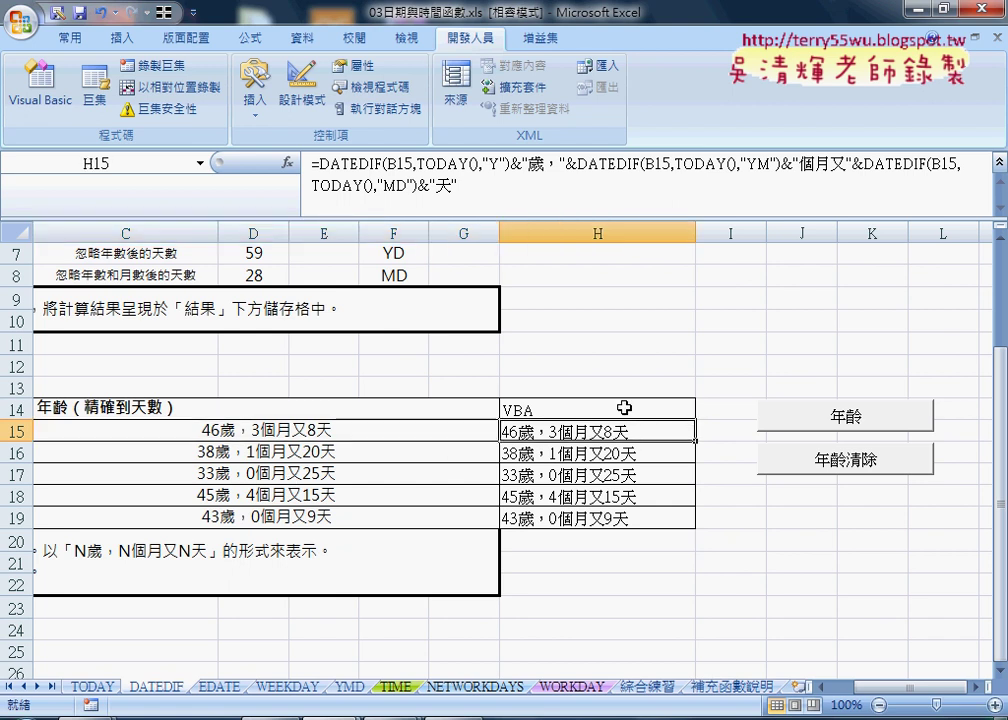